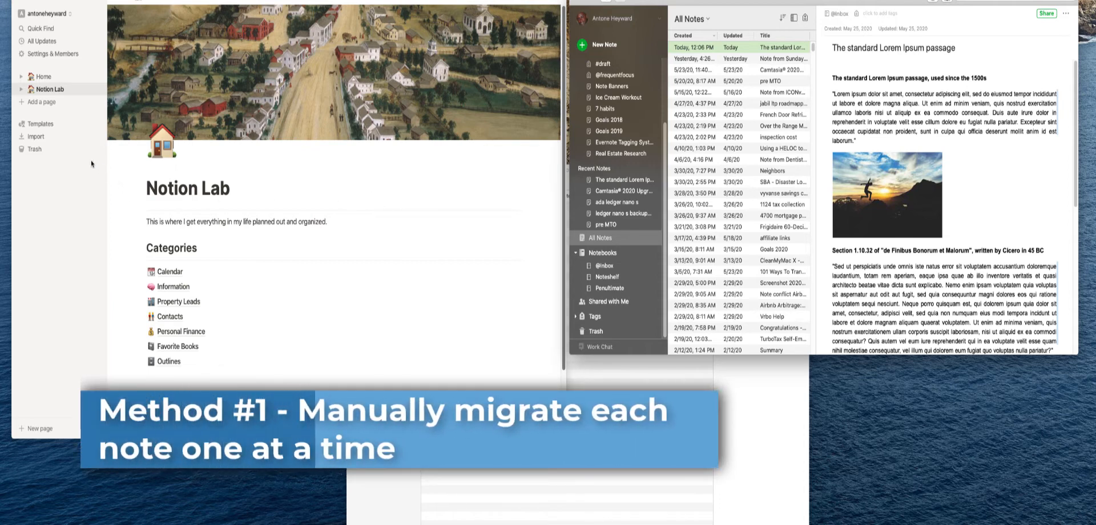
# Create a new page in Notion and copy the body of the Evernote note "The standard Lorem Ipsum passage" into it
pyautogui.click(53, 105)
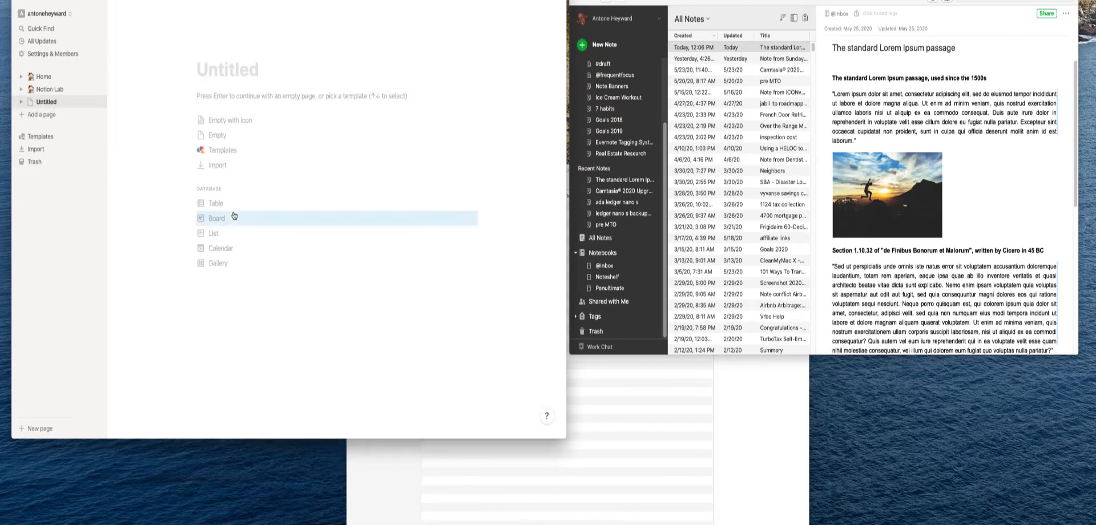
pyautogui.click(875, 140)
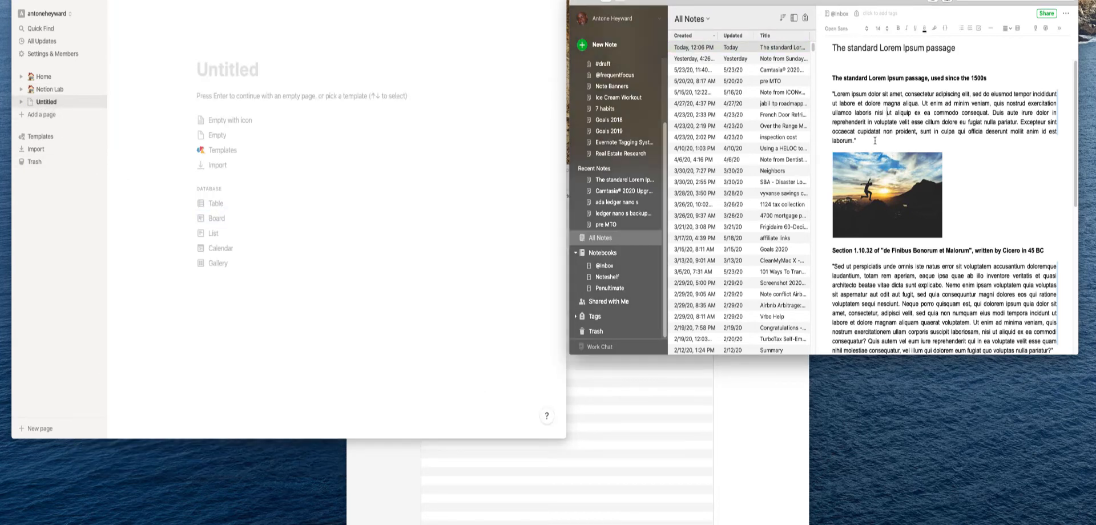
pyautogui.press('super+a')
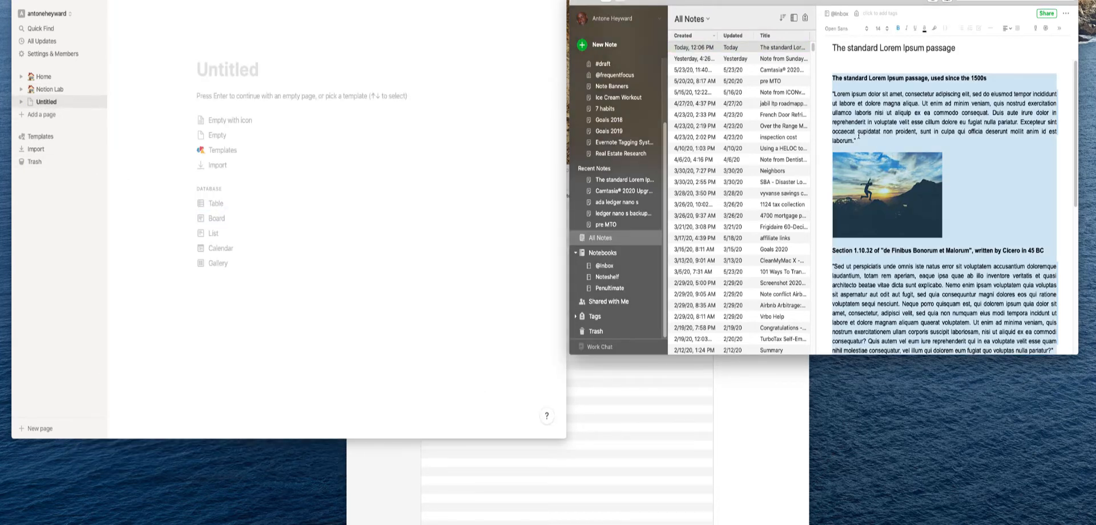
pyautogui.click(403, 196)
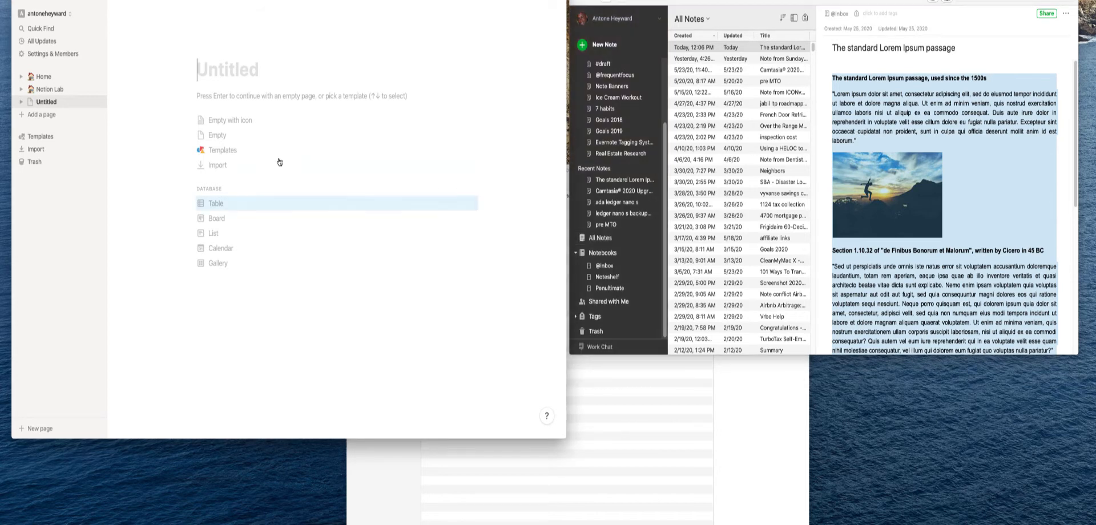
pyautogui.click(231, 153)
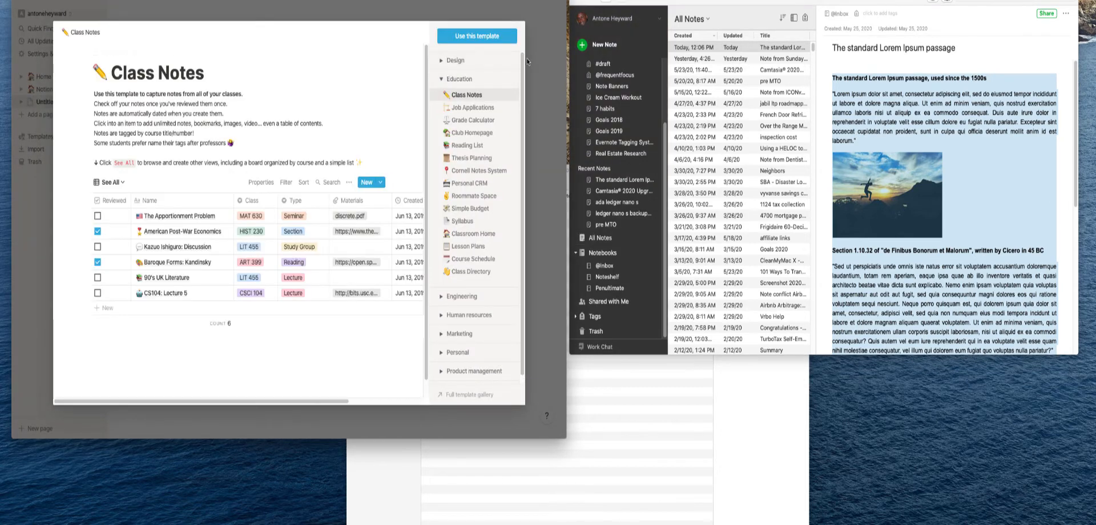
pyautogui.click(527, 61)
pyautogui.click(241, 107)
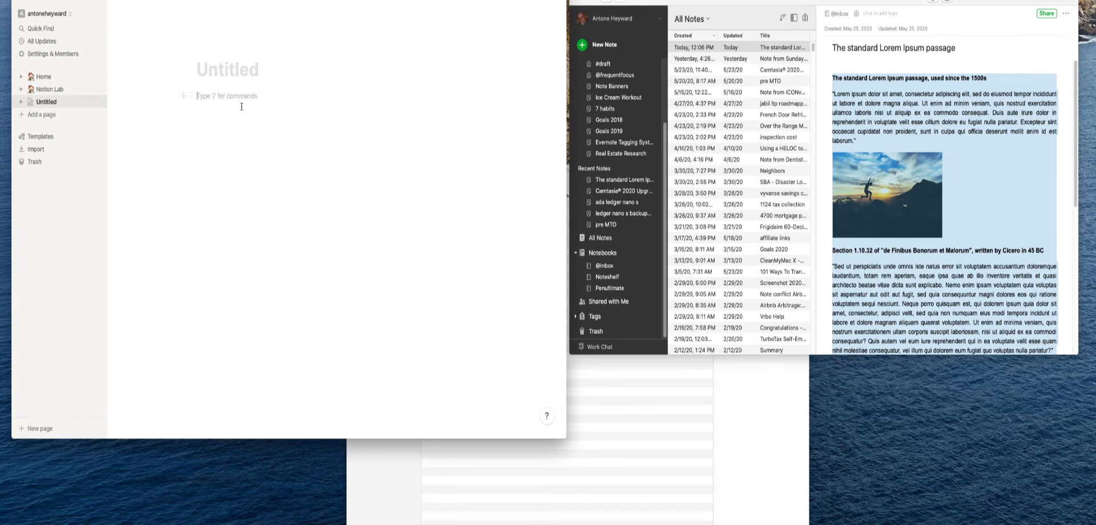
pyautogui.press('super+v')
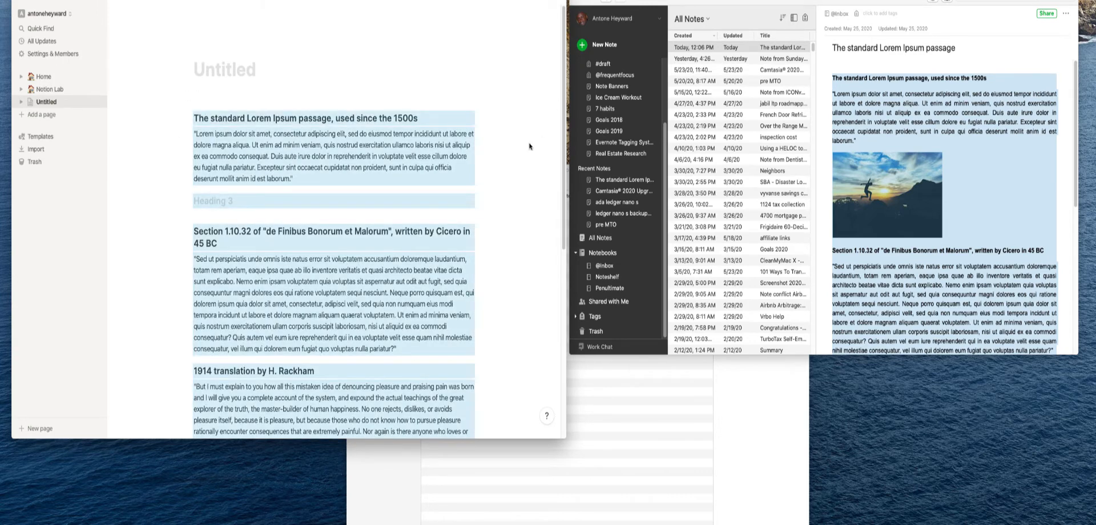
# Copy the Evernote note's title, "The standard Lorem Ipsum passage", into the title of the new Notion page
pyautogui.click(964, 47)
pyautogui.moveTo(964, 47); pyautogui.dragTo(832, 56)
pyautogui.press('super+c')
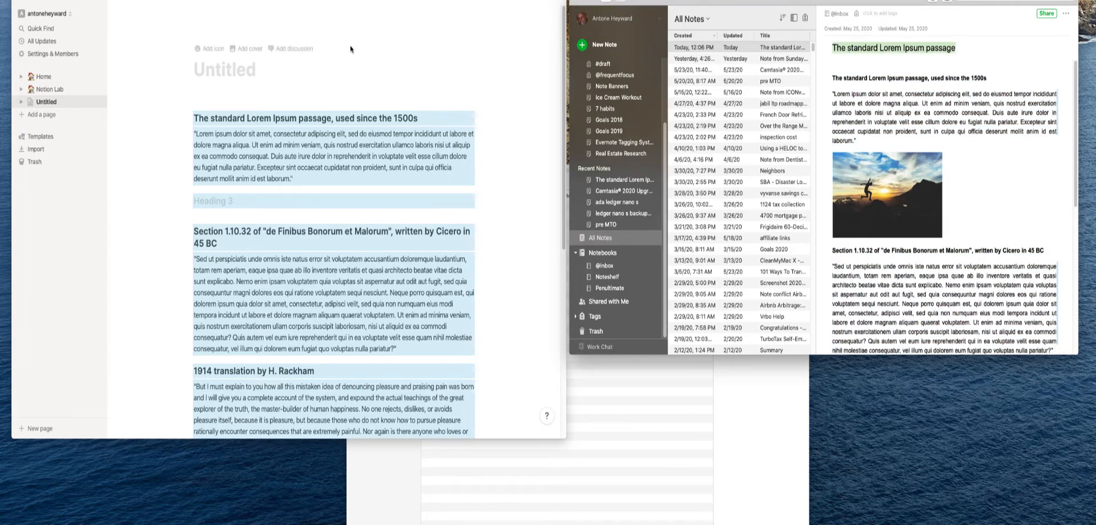
pyautogui.click(269, 71)
pyautogui.click(247, 80)
pyautogui.press('super+v')
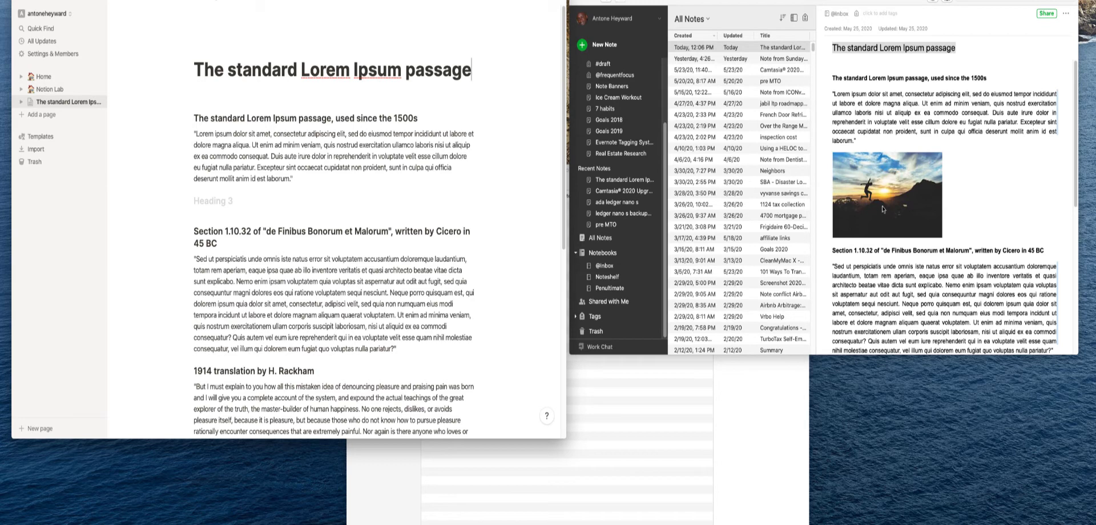
# Copy the sunset photo from the Evernote note into the Notion page, just above the Section 1.10.32 heading
pyautogui.click(889, 139)
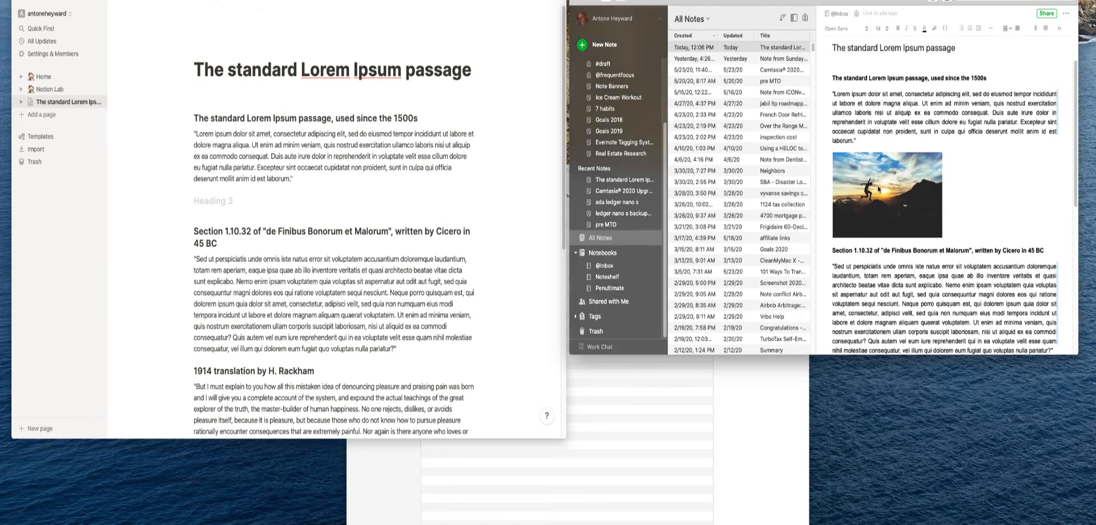
pyautogui.moveTo(878, 186); pyautogui.dragTo(310, 194)
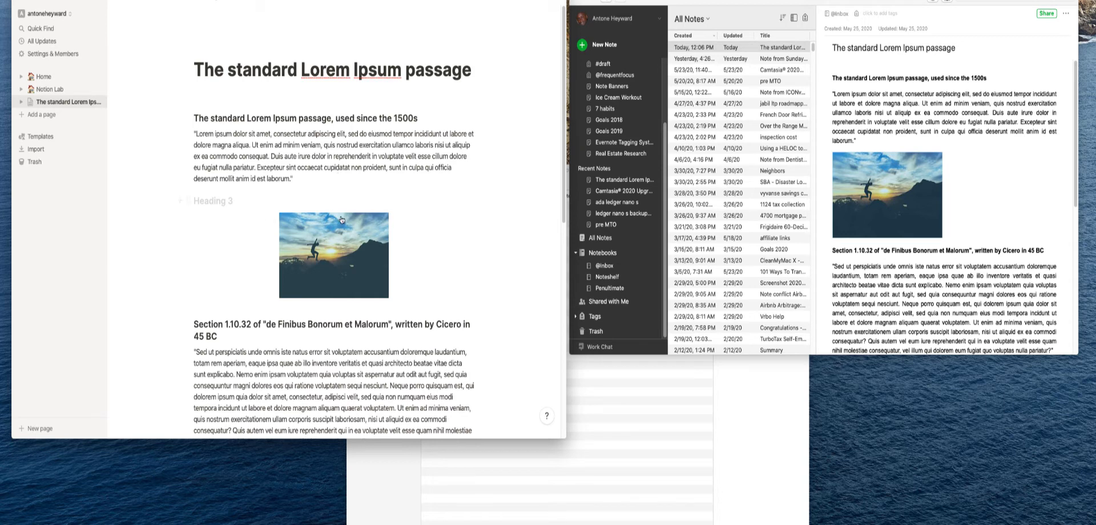
pyautogui.moveTo(342, 228)
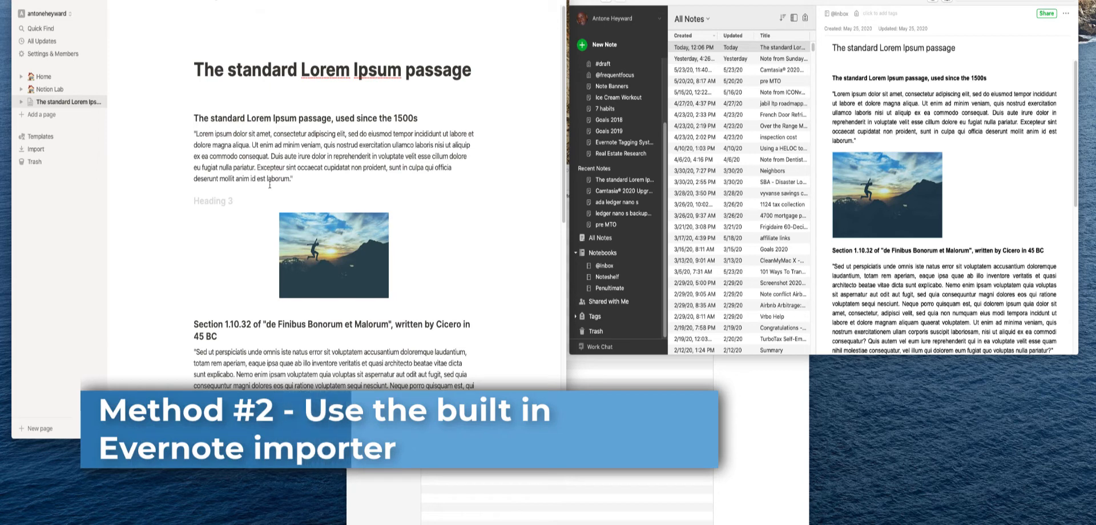
# Start an Evernote import in Notion and sign in with the account e-mail and password
pyautogui.click(38, 149)
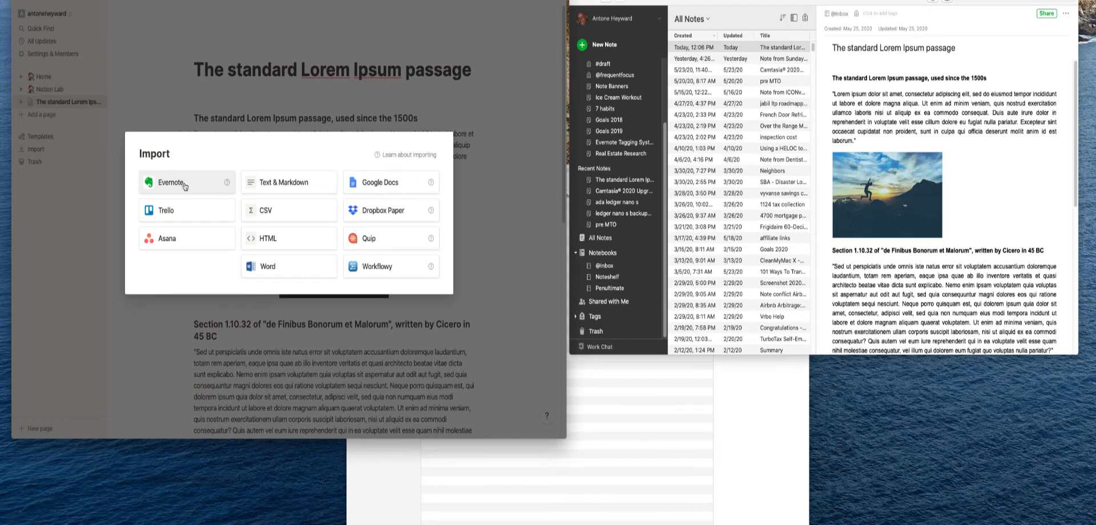
pyautogui.click(185, 186)
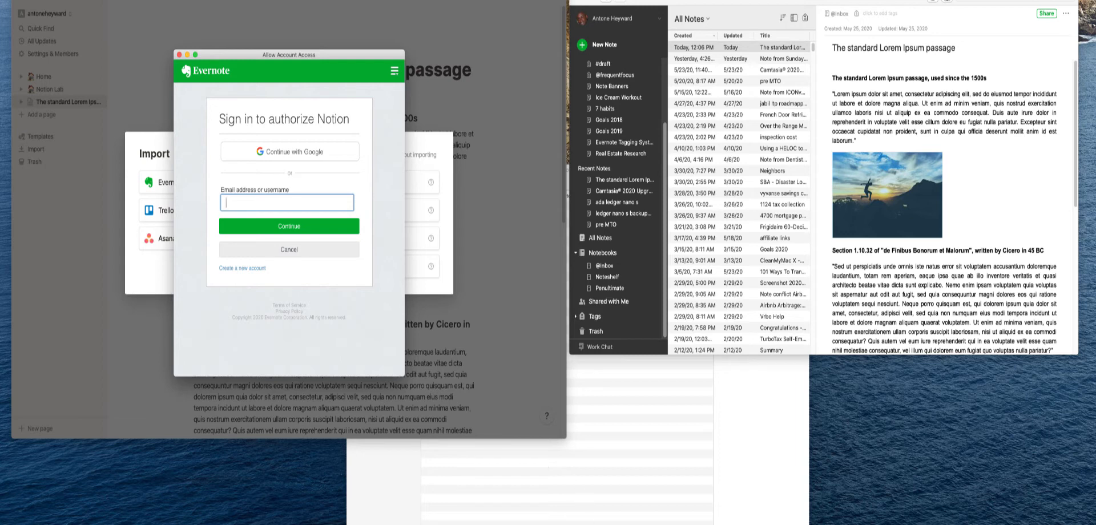
pyautogui.press('super+v')
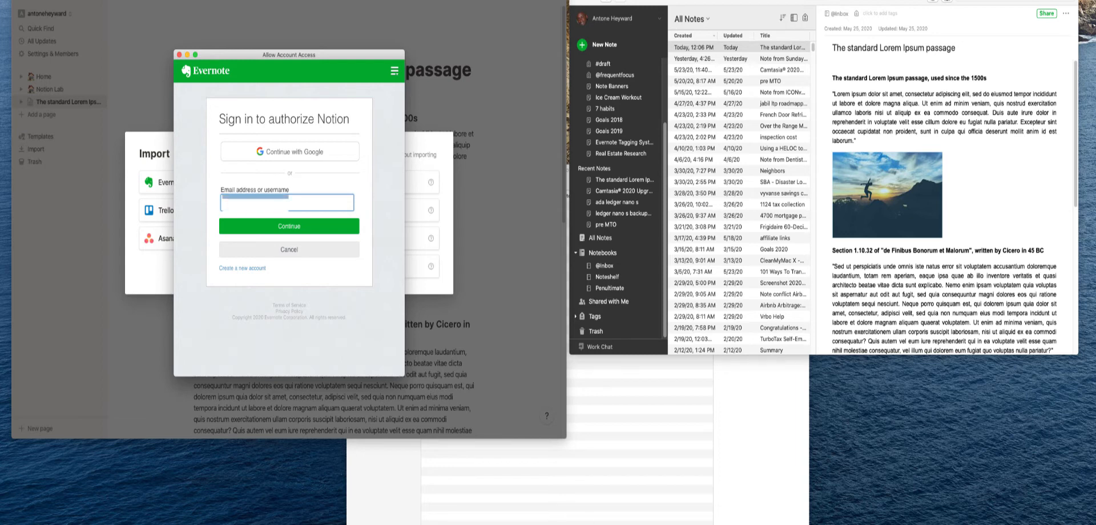
pyautogui.click(323, 228)
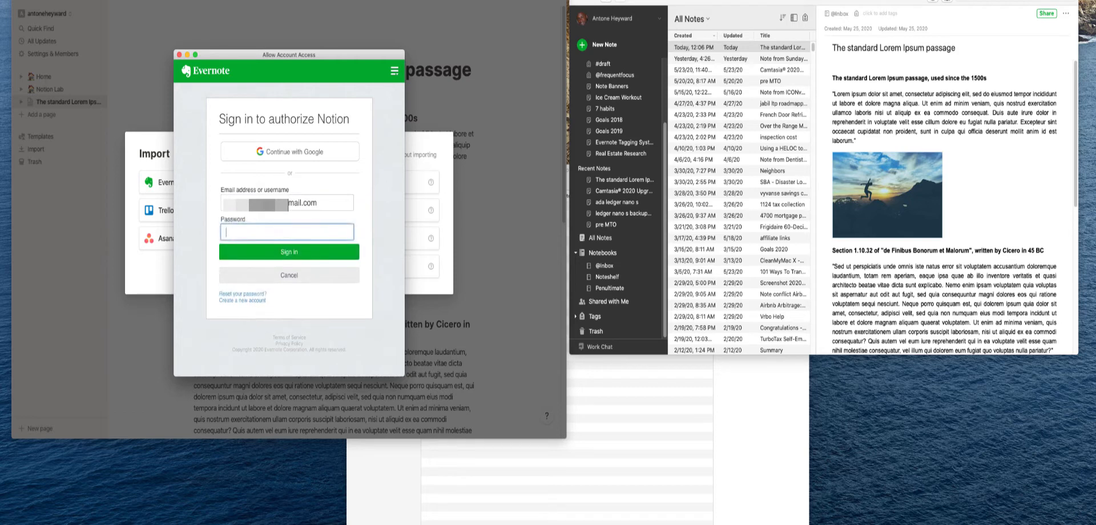
pyautogui.click(275, 238)
pyautogui.press('super+v')
pyautogui.click(287, 254)
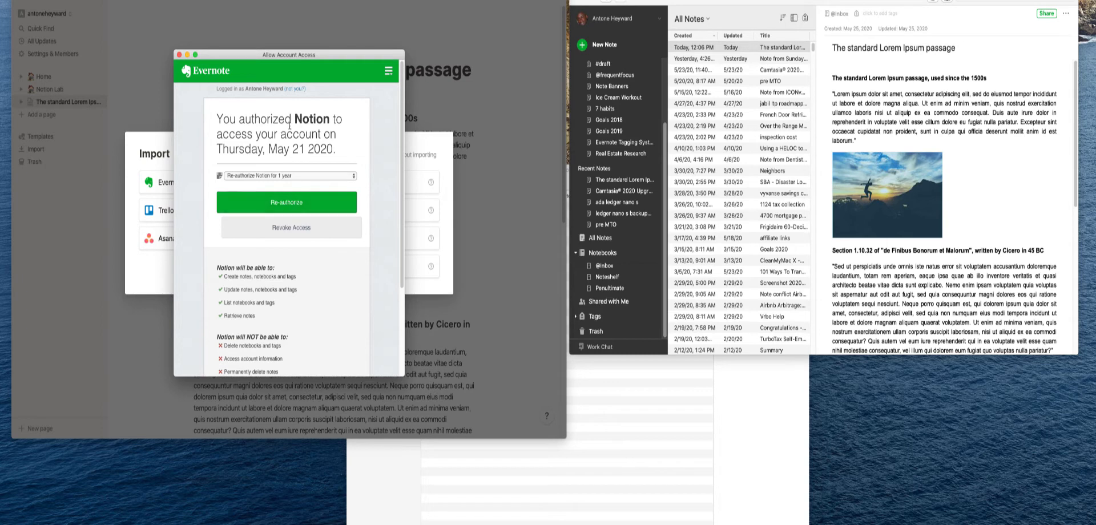
pyautogui.click(281, 206)
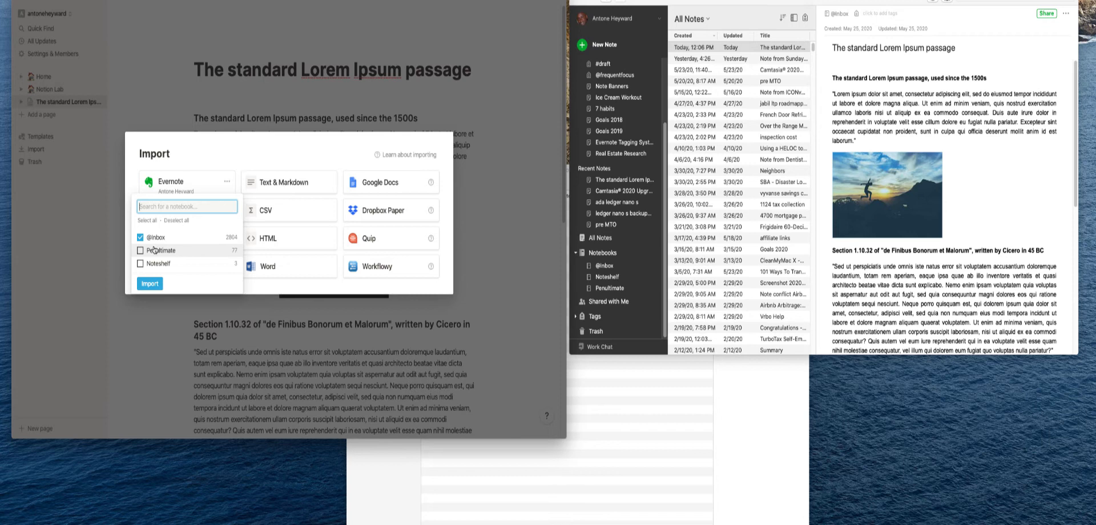
pyautogui.click(151, 284)
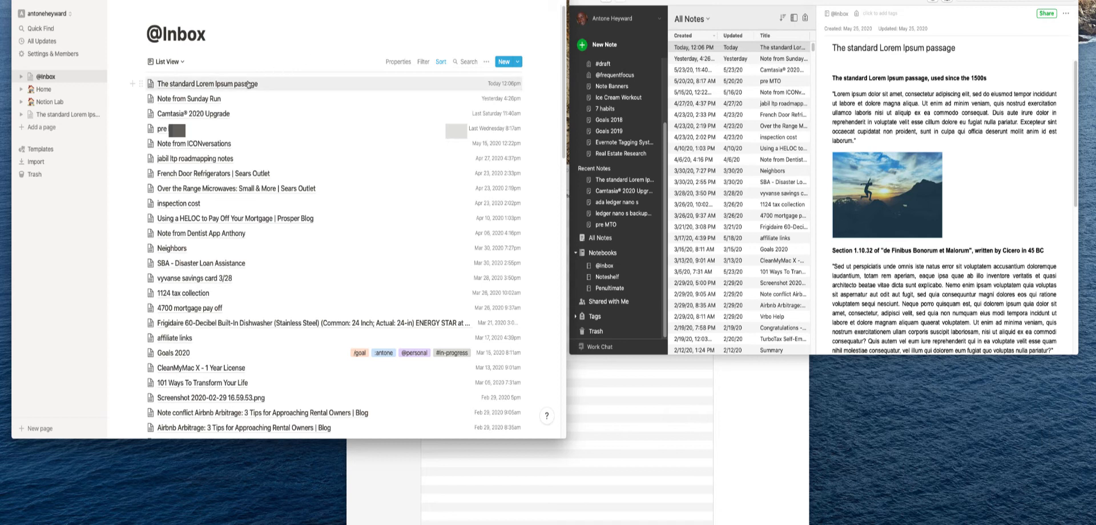
pyautogui.click(270, 87)
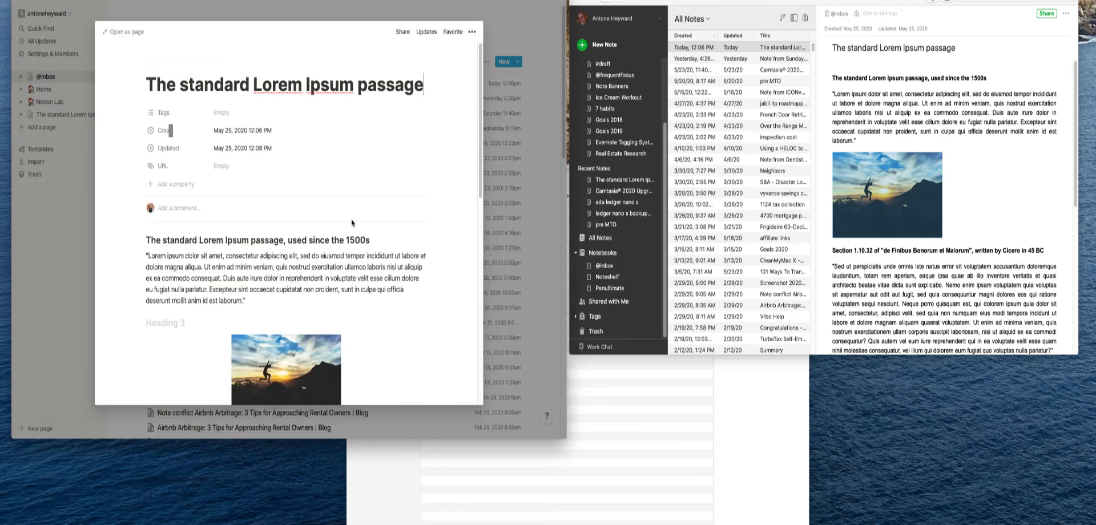
pyautogui.scroll(-10, 358, 230)
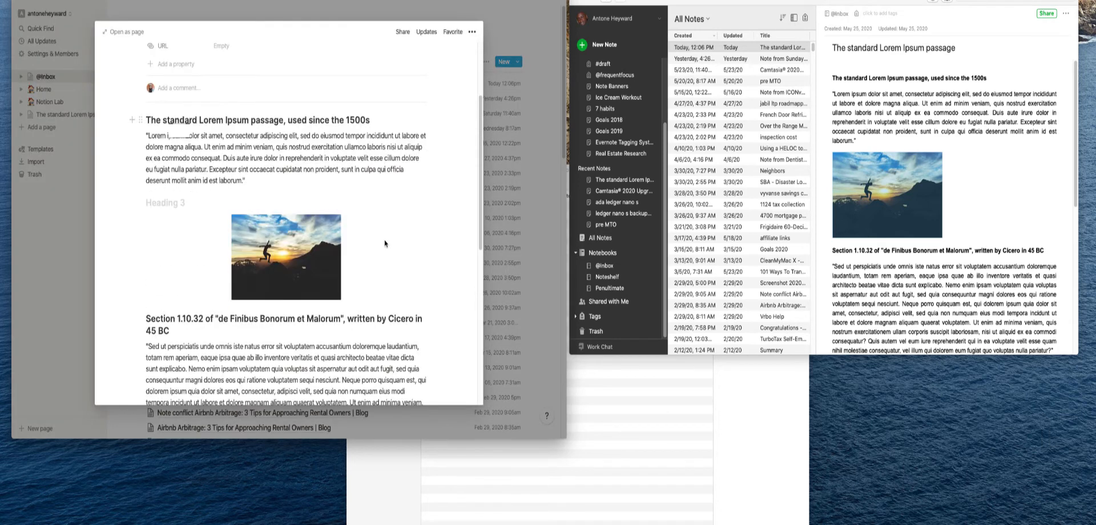
pyautogui.scroll(-6, 385, 242)
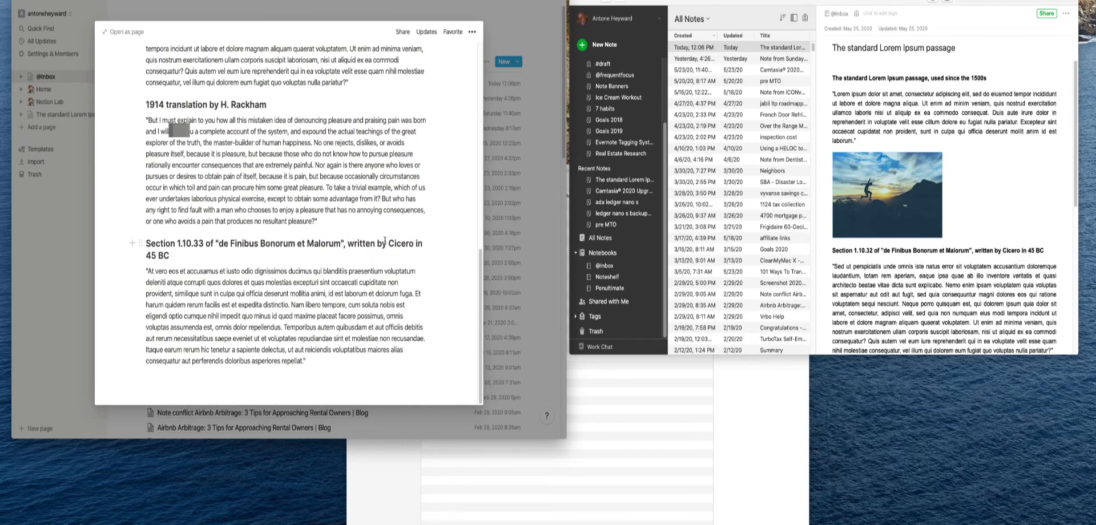
pyautogui.scroll(6, 385, 241)
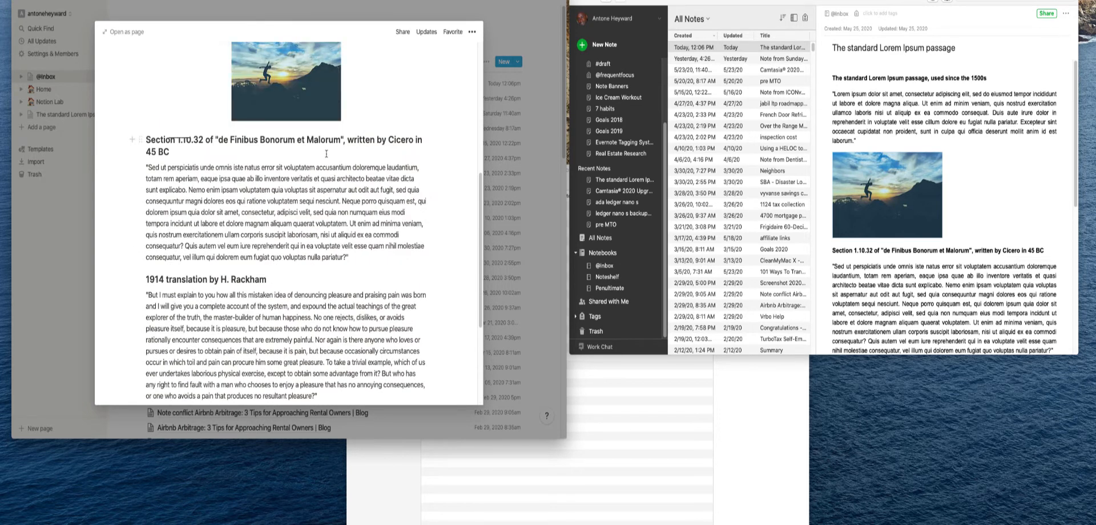
pyautogui.scroll(10, 327, 154)
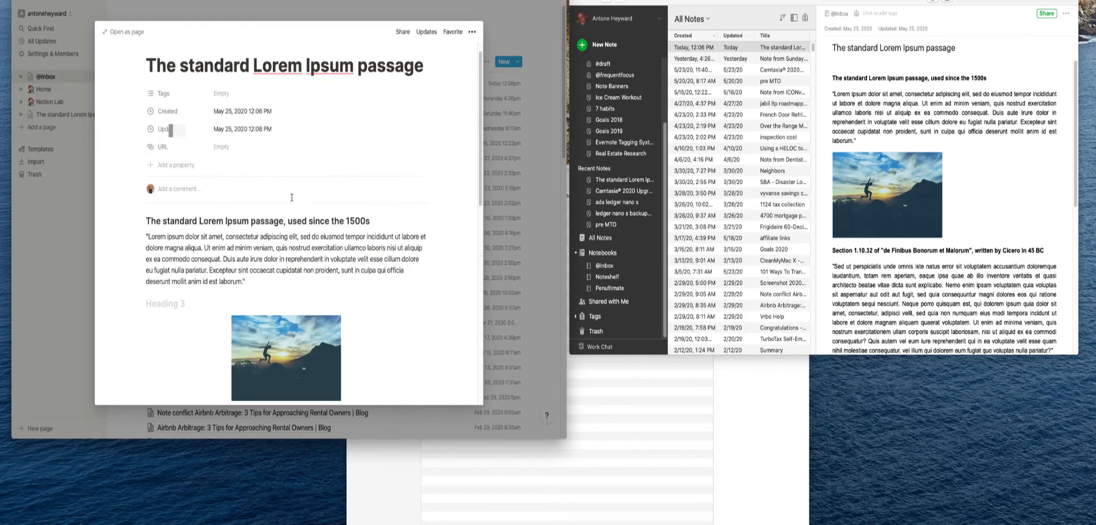
pyautogui.scroll(-7, 319, 225)
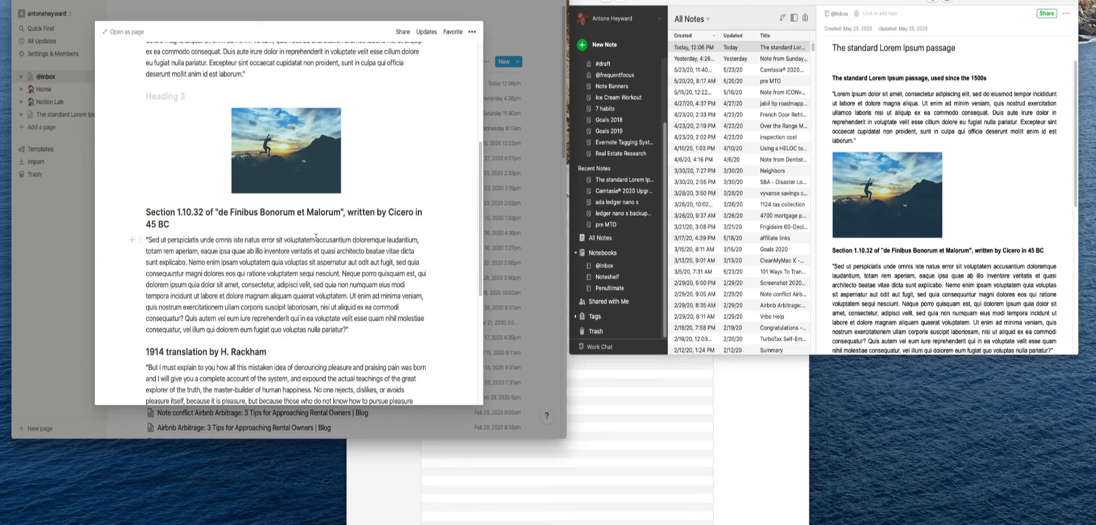
pyautogui.scroll(8, 318, 229)
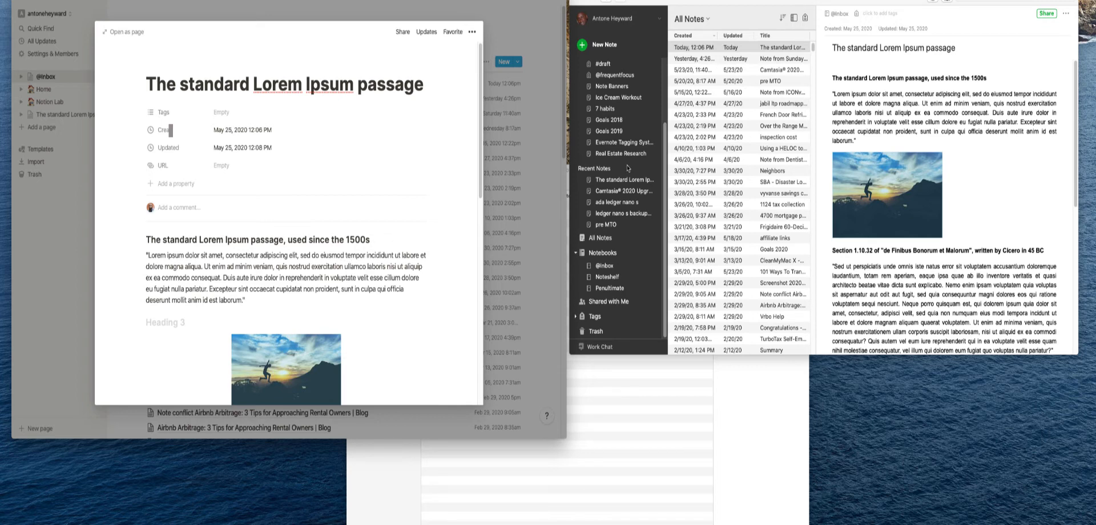
pyautogui.press('Escape')
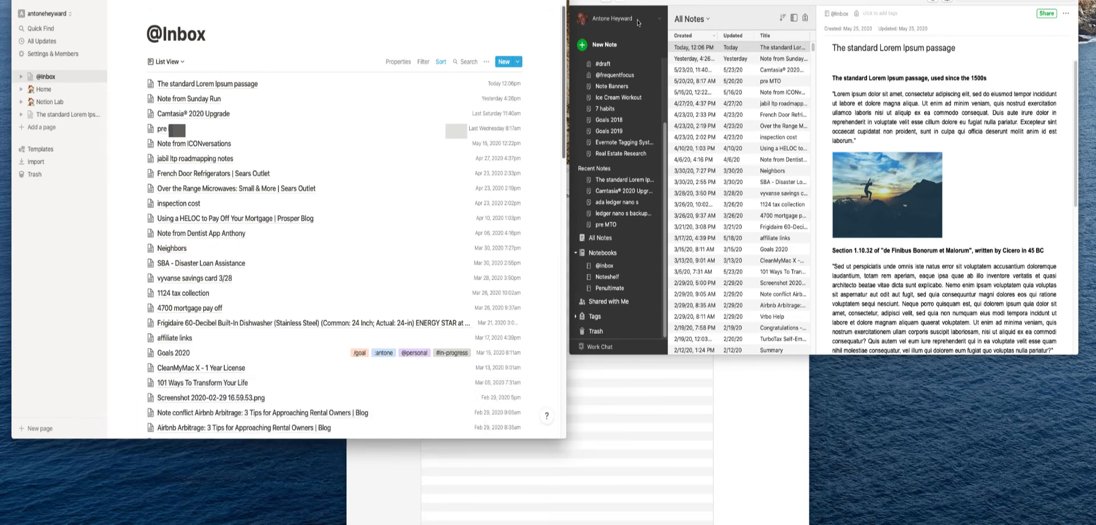
# Switch to Evernote and open the export settings for the note "The standard Lorem Ipsum passage"
pyautogui.click(643, 5)
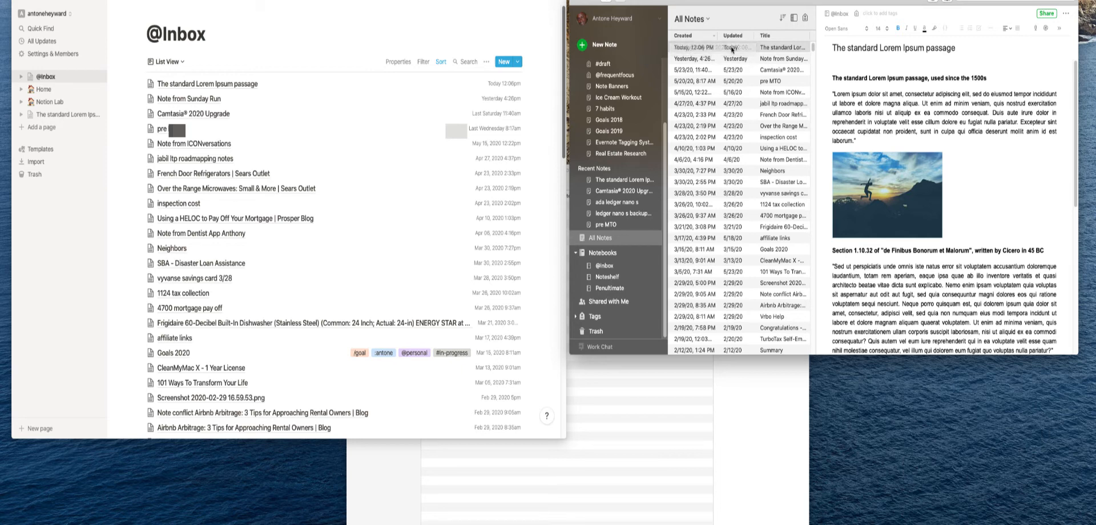
pyautogui.rightClick(696, 50)
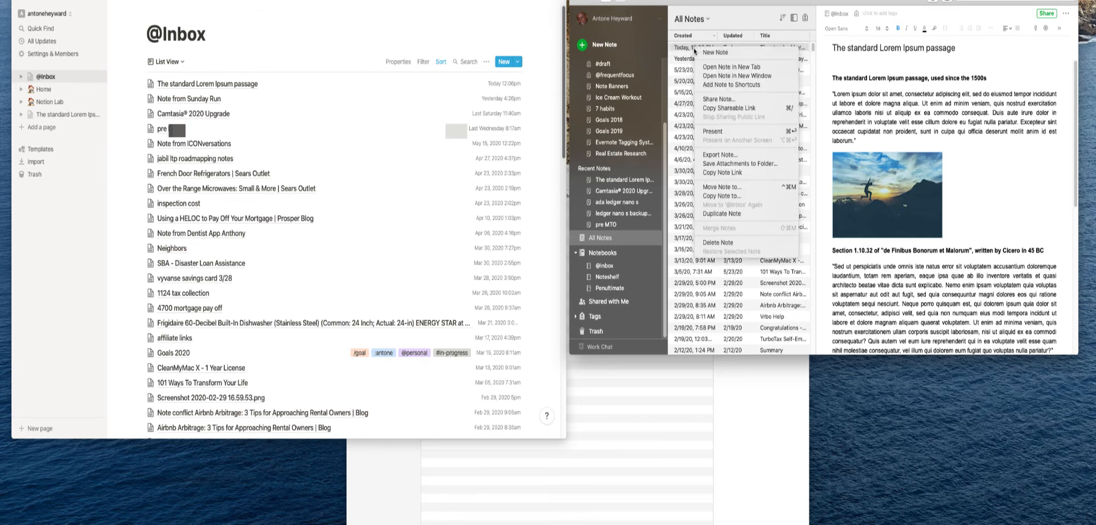
pyautogui.press('Escape')
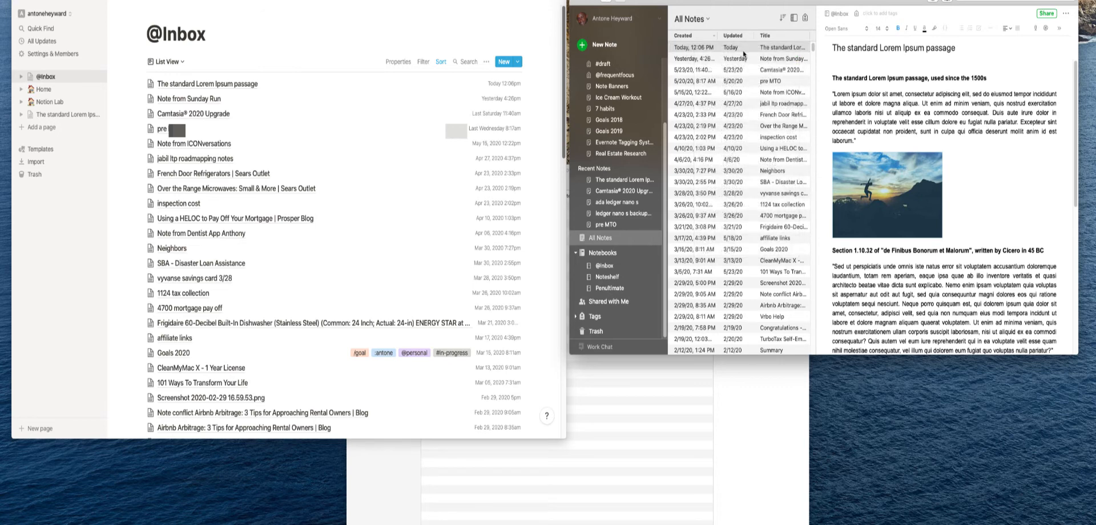
pyautogui.rightClick(695, 49)
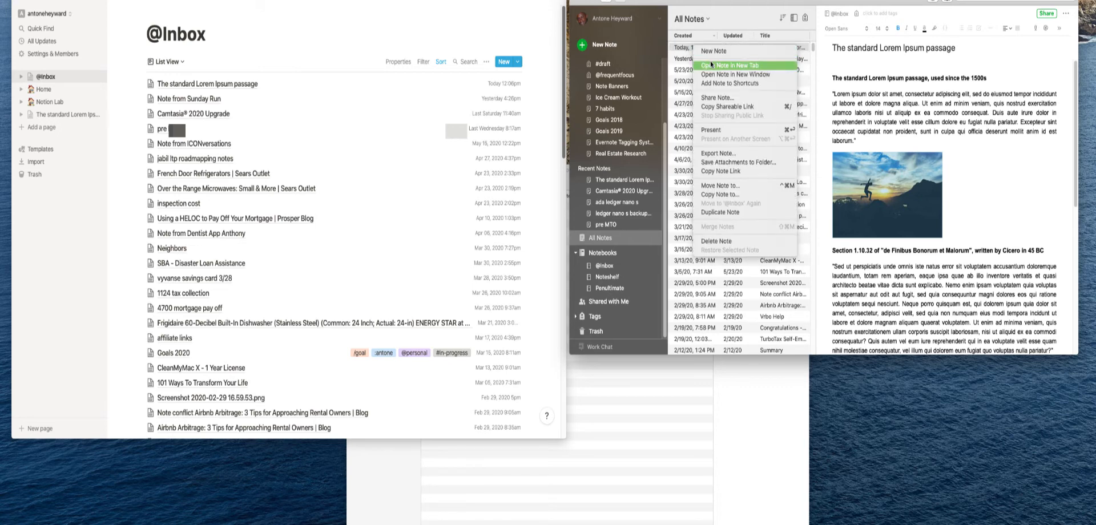
pyautogui.click(719, 153)
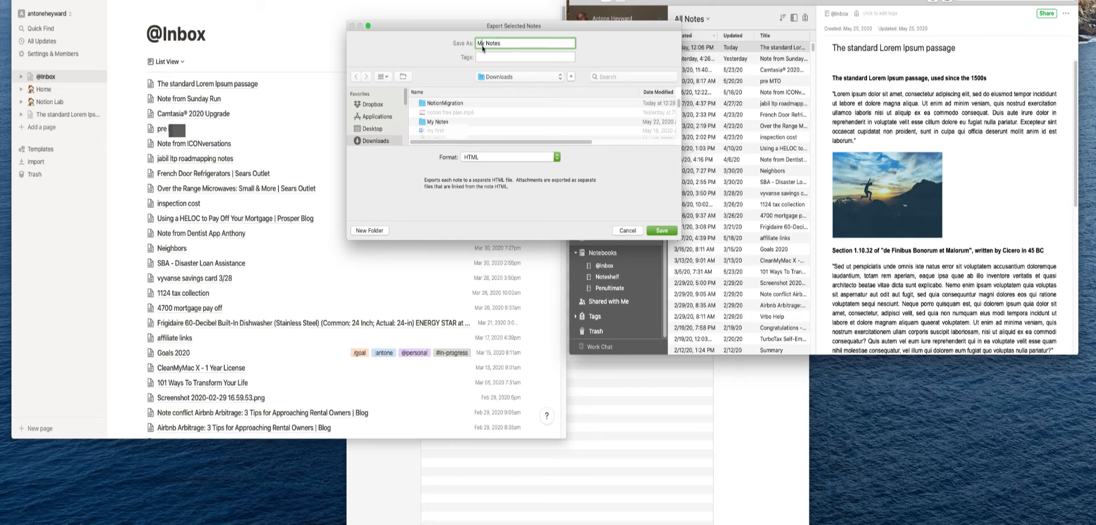
# Keep the export name My Notes and the HTML format, and choose the NotionMigration folder in Downloads as destination
pyautogui.click(502, 43)
pyautogui.click(472, 160)
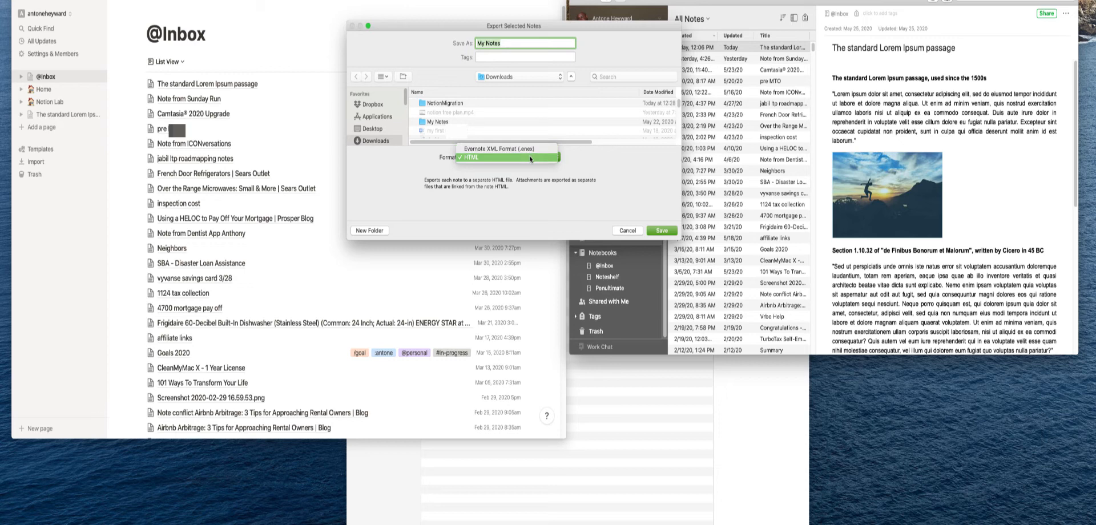
pyautogui.click(492, 157)
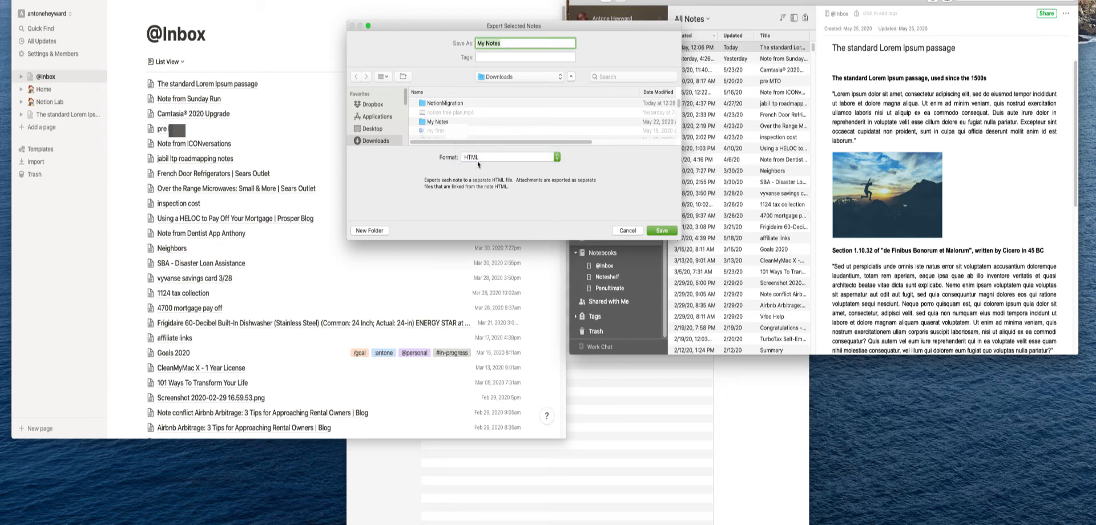
pyautogui.doubleClick(448, 105)
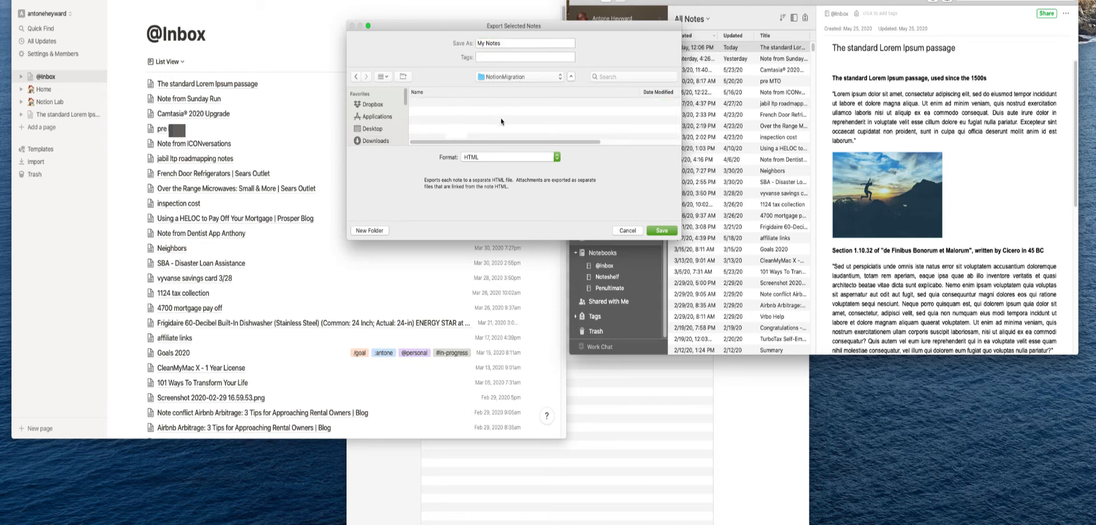
# Save the HTML export of the note and open the resulting My Notes folder in Finder
pyautogui.click(654, 232)
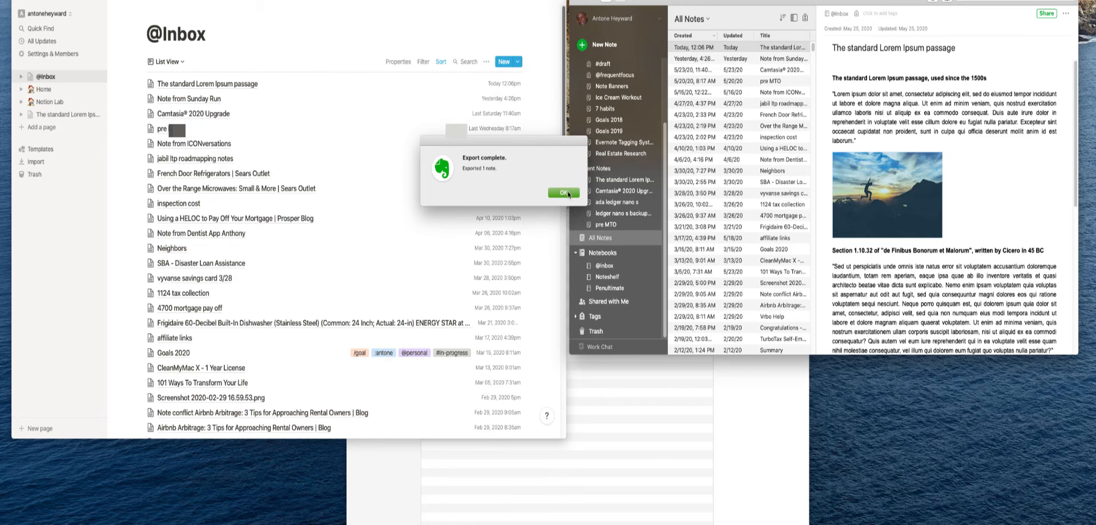
pyautogui.click(563, 193)
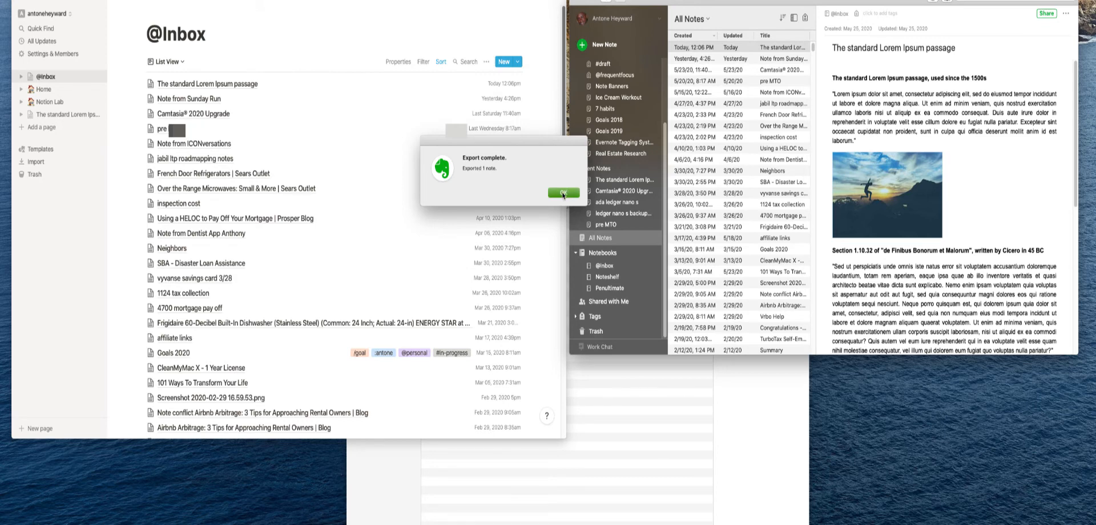
pyautogui.click(597, 377)
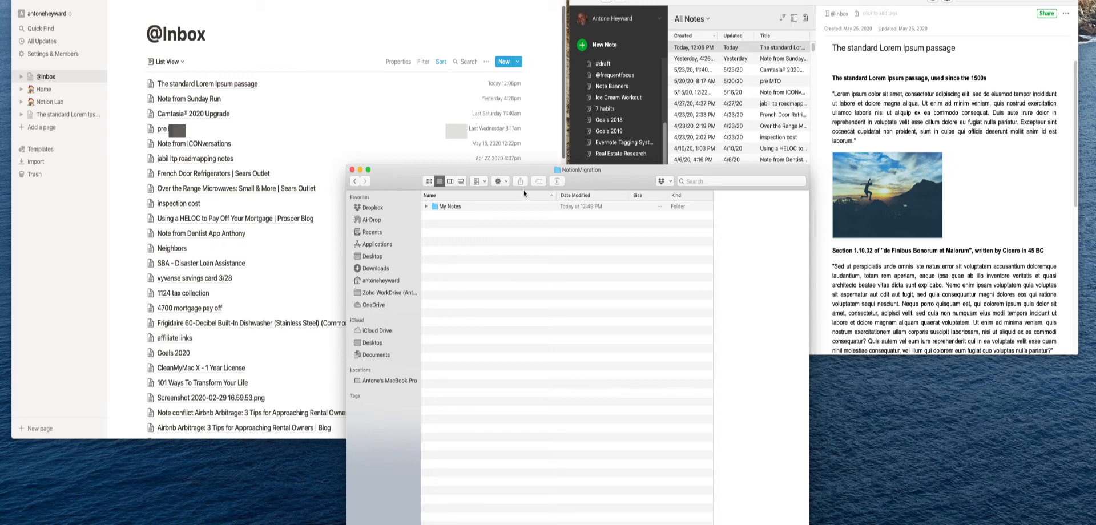
pyautogui.doubleClick(436, 209)
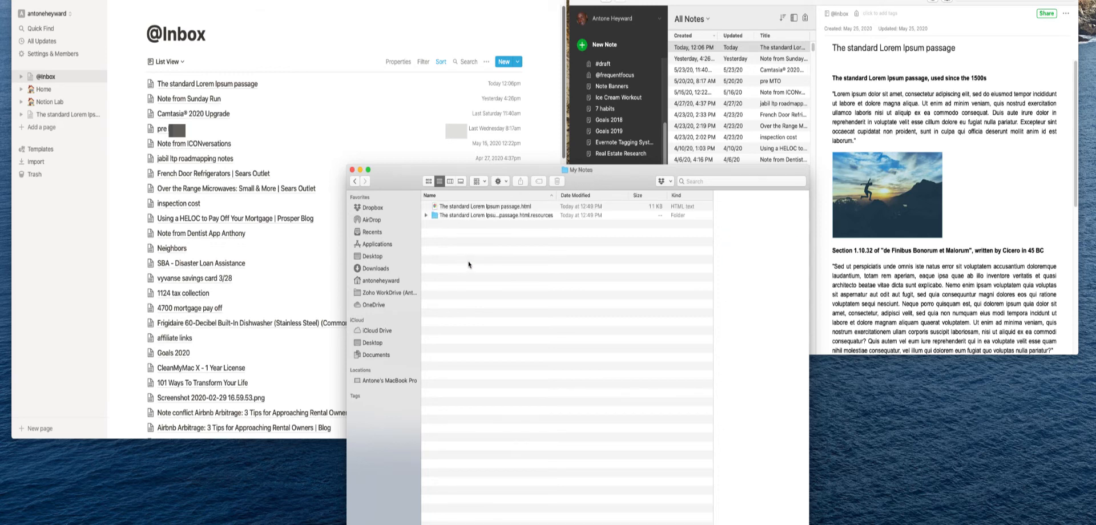
# Inspect the exported file "The standard Lorem Ipsum passage.html" and the contents of its accompanying resources folder
pyautogui.click(481, 208)
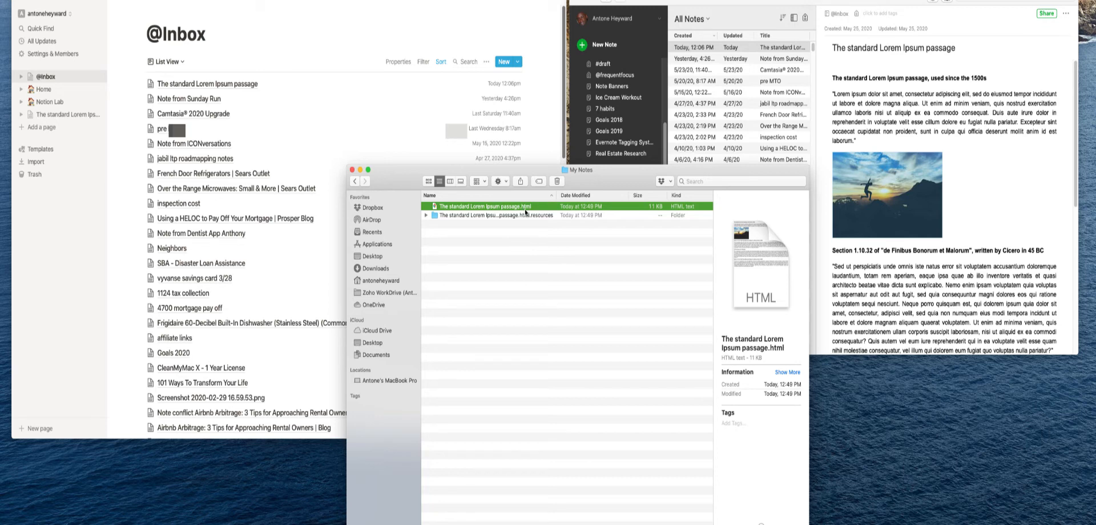
pyautogui.click(434, 217)
pyautogui.click(426, 215)
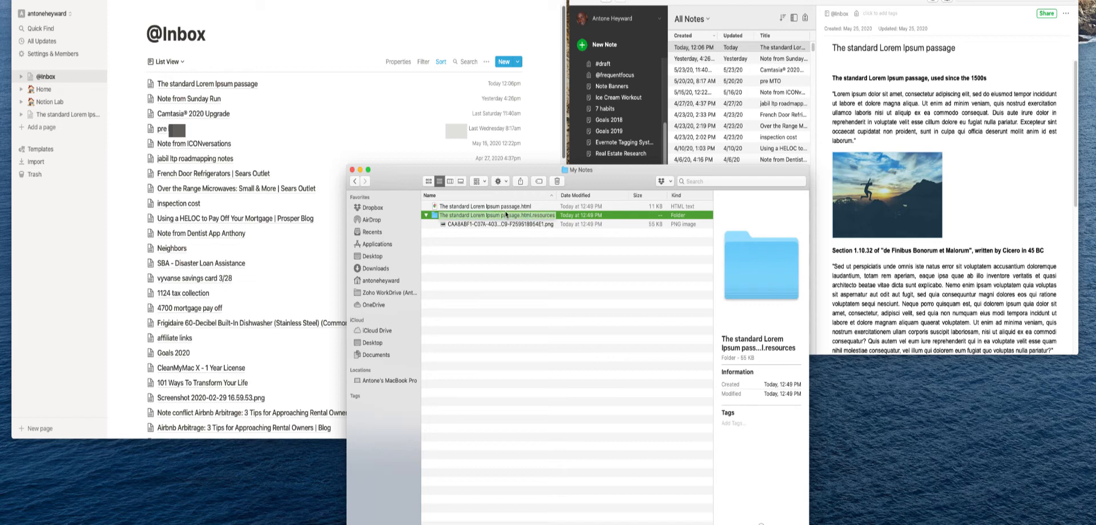
pyautogui.moveTo(461, 215); pyautogui.dragTo(459, 209)
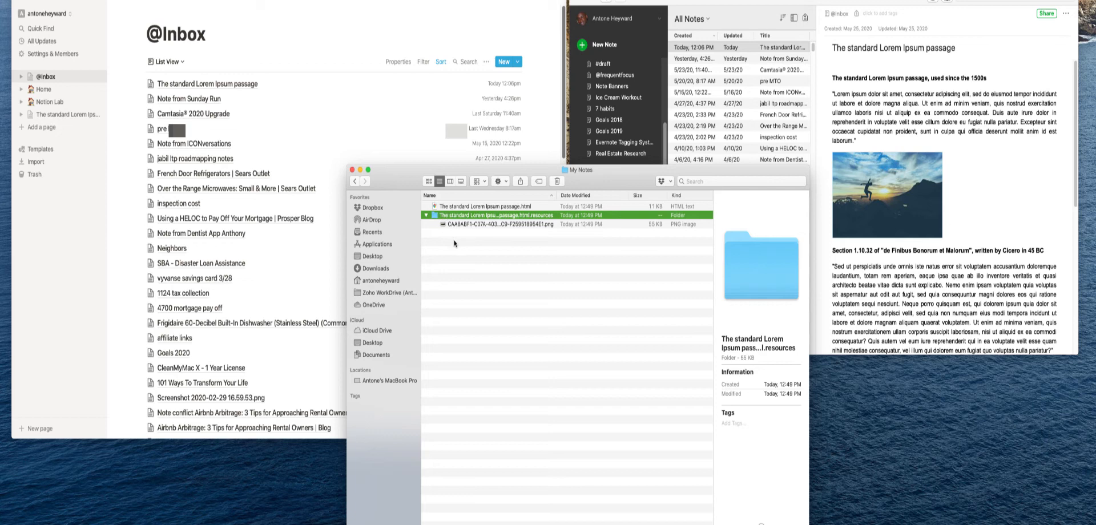
pyautogui.click(426, 216)
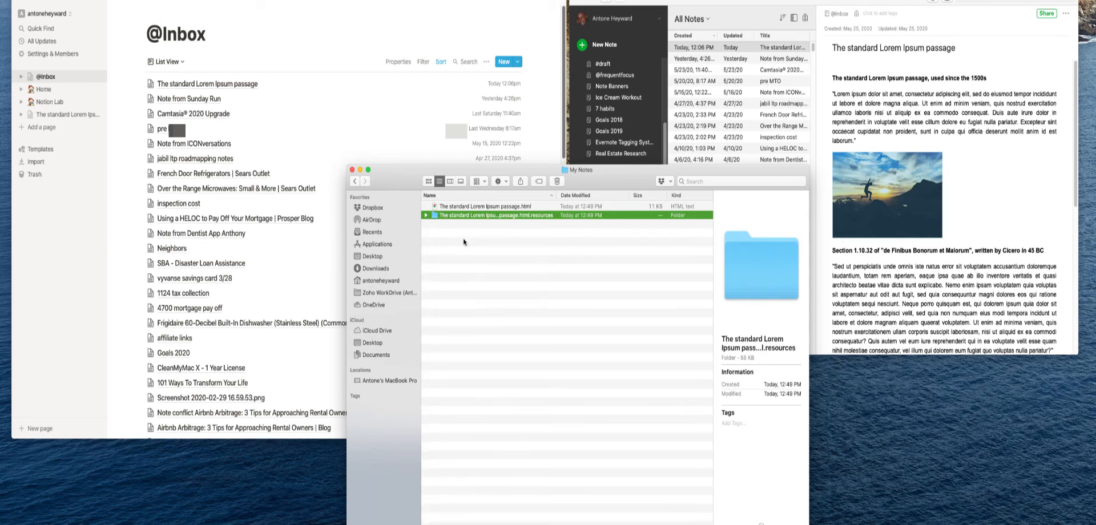
# View "The standard Lorem Ipsum passage.html" in the browser to check its text and image, and close it
pyautogui.doubleClick(480, 207)
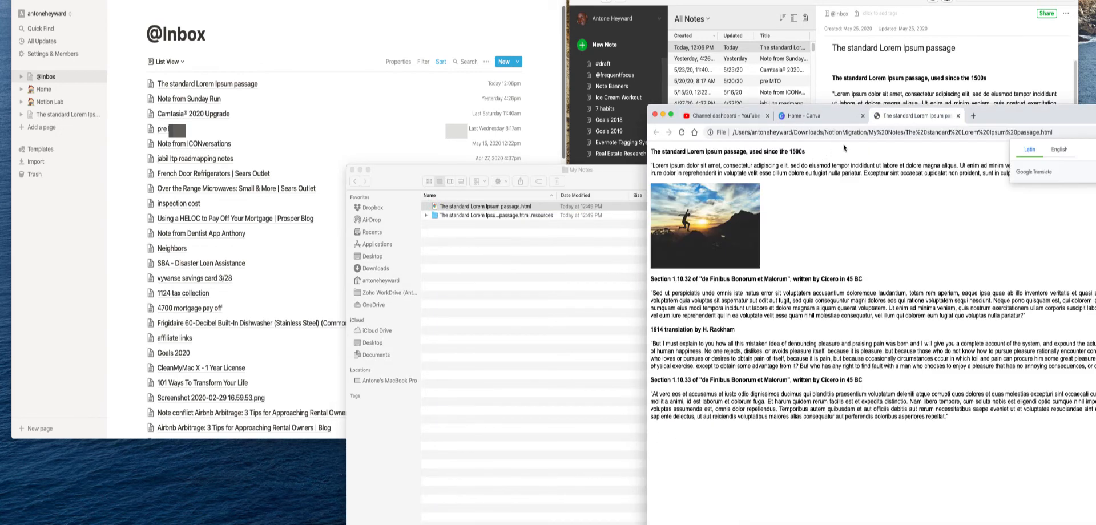
pyautogui.moveTo(883, 124); pyautogui.dragTo(440, 66)
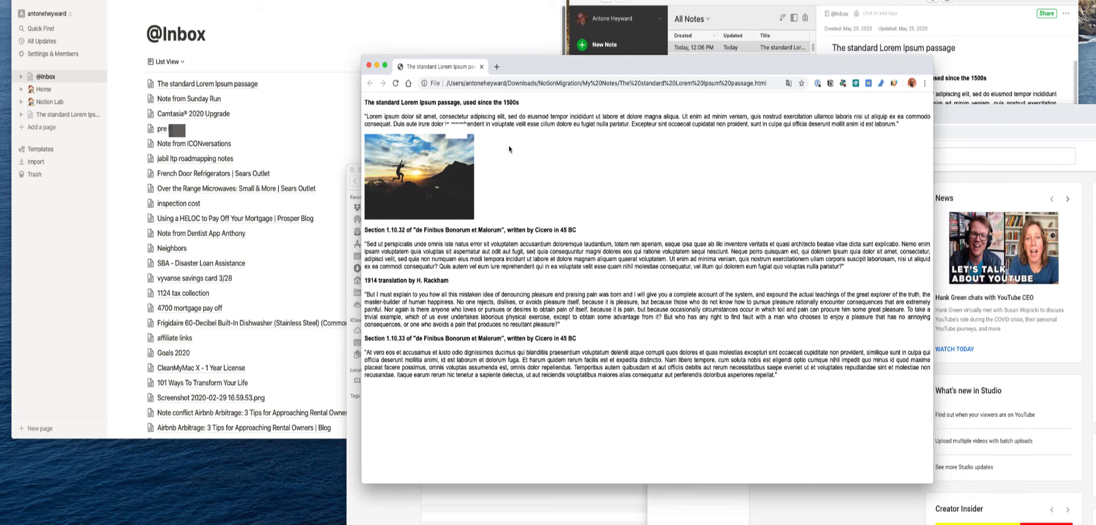
pyautogui.click(481, 67)
# Switch to Notion and import "The standard Lorem Ipsum passage.html" from the My Notes folder as HTML
pyautogui.click(35, 161)
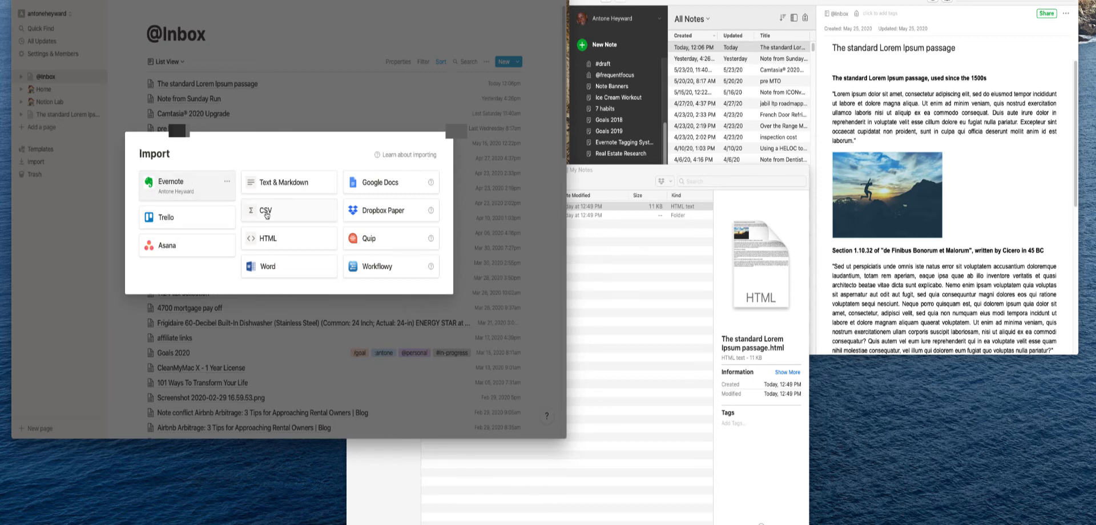
pyautogui.click(293, 243)
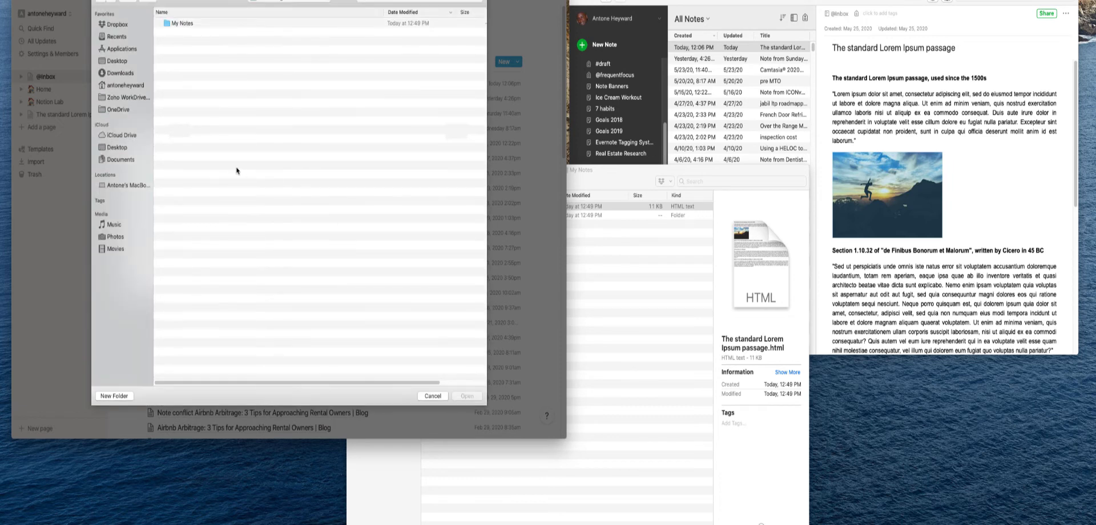
pyautogui.doubleClick(174, 24)
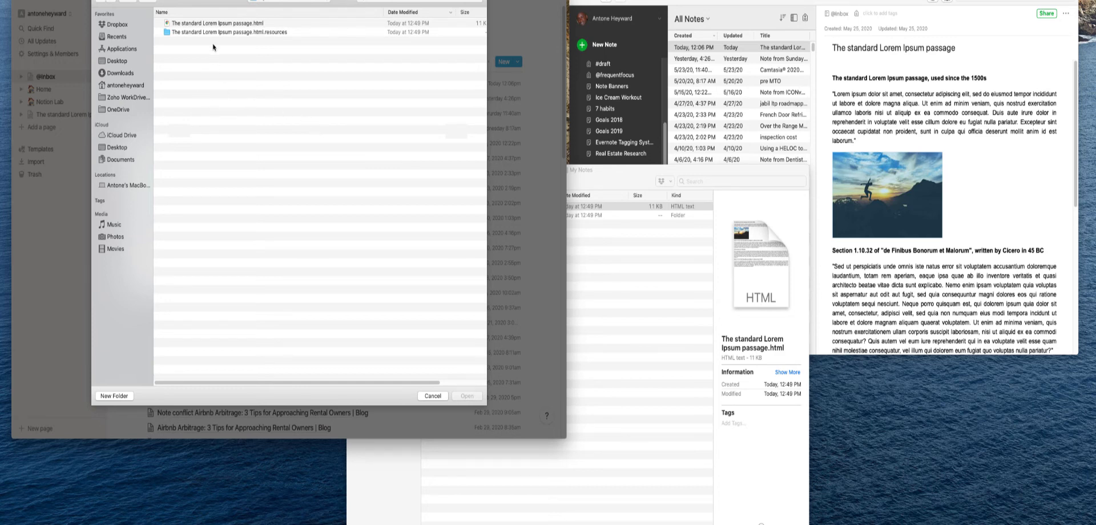
pyautogui.click(214, 23)
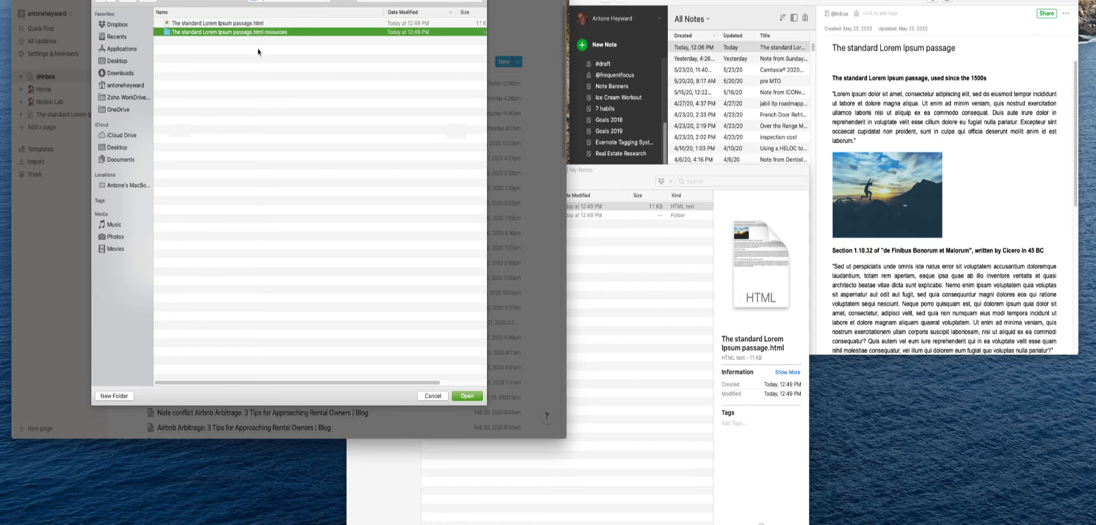
pyautogui.press('Up')
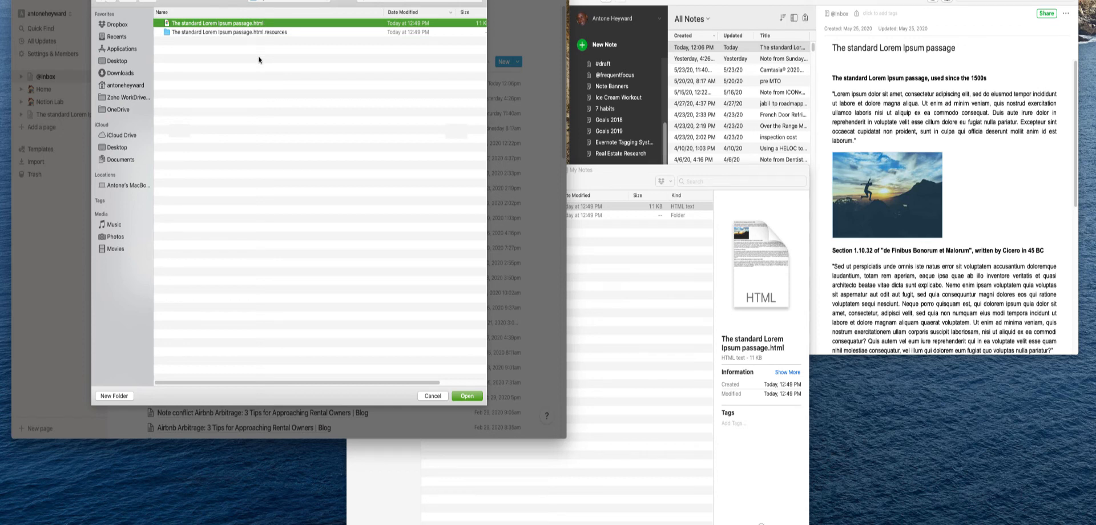
pyautogui.click(272, 70)
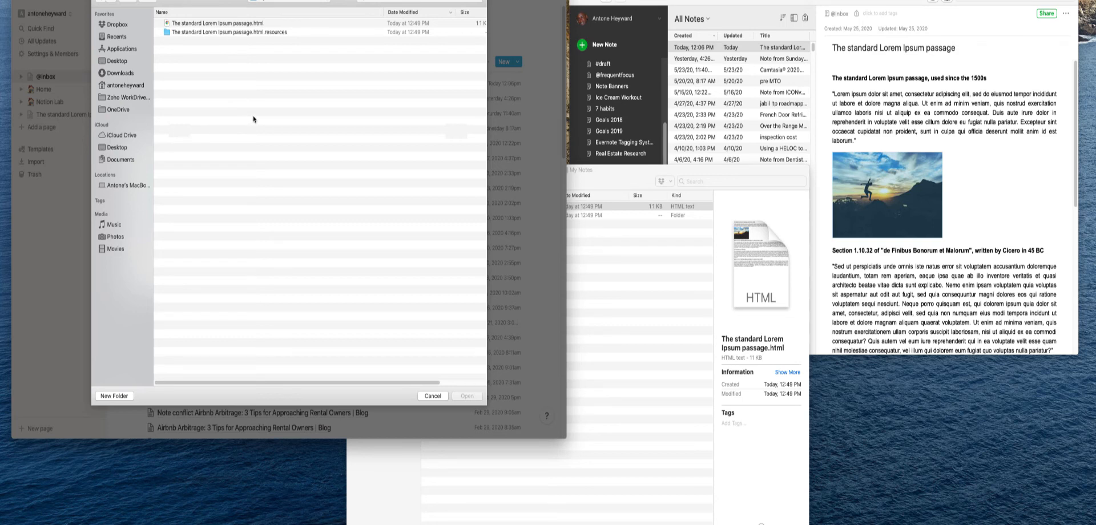
pyautogui.click(244, 24)
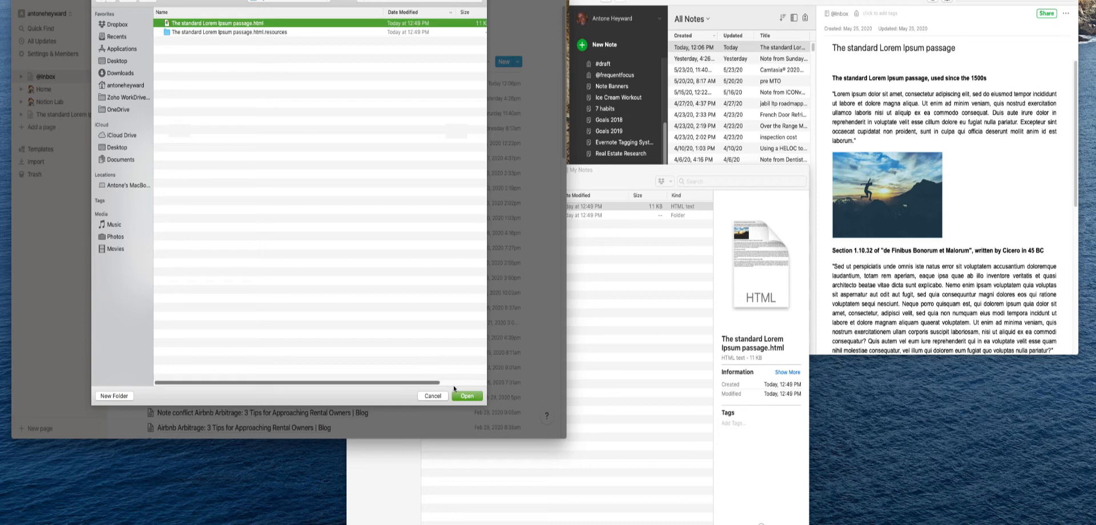
pyautogui.click(464, 399)
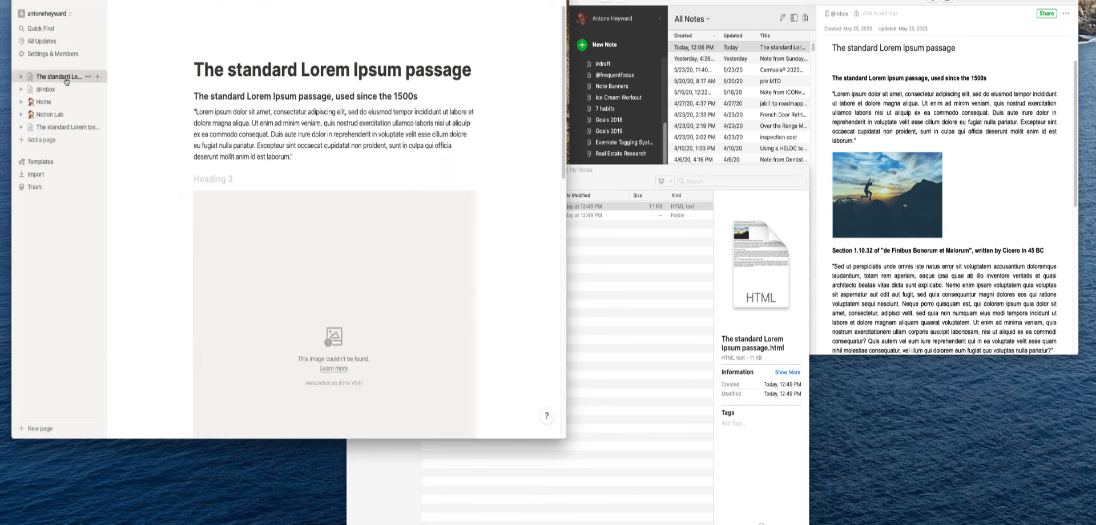
# Examine the headings, text and image placeholder of the imported page "The standard Lorem Ipsum passage"
pyautogui.scroll(-10, 421, 257)
pyautogui.scroll(-4, 420, 257)
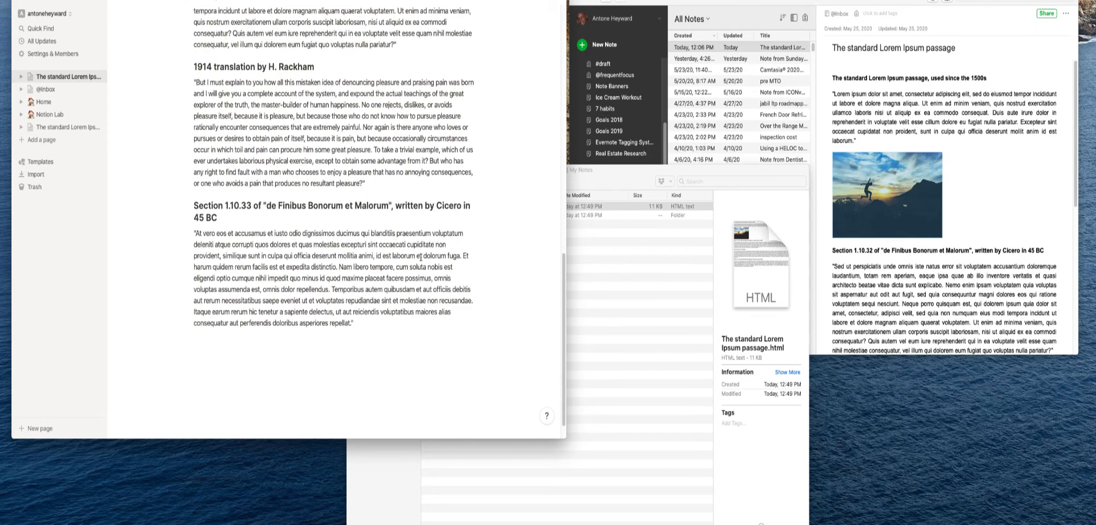
pyautogui.scroll(4, 420, 257)
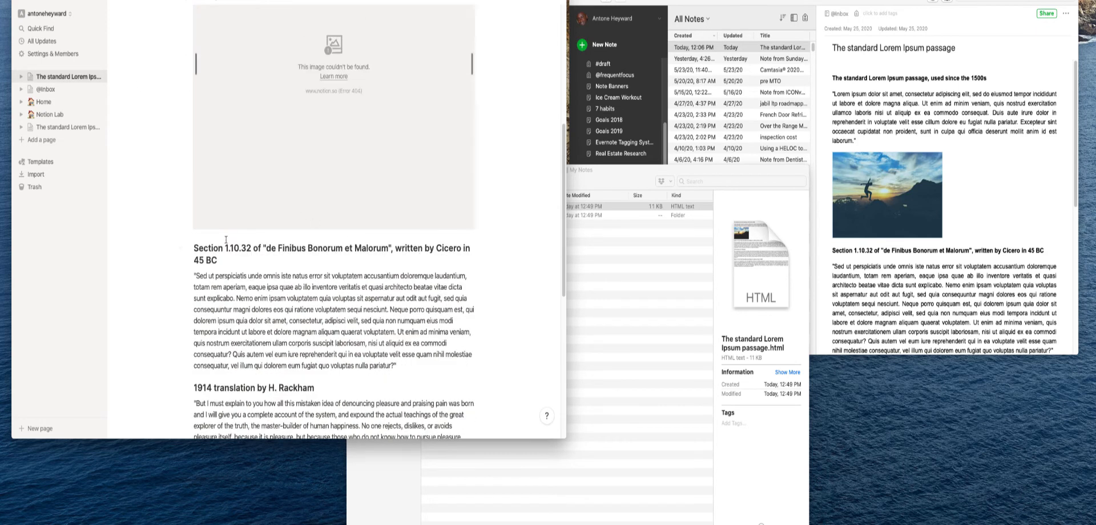
pyautogui.click(218, 261)
pyautogui.tripleClick(218, 262)
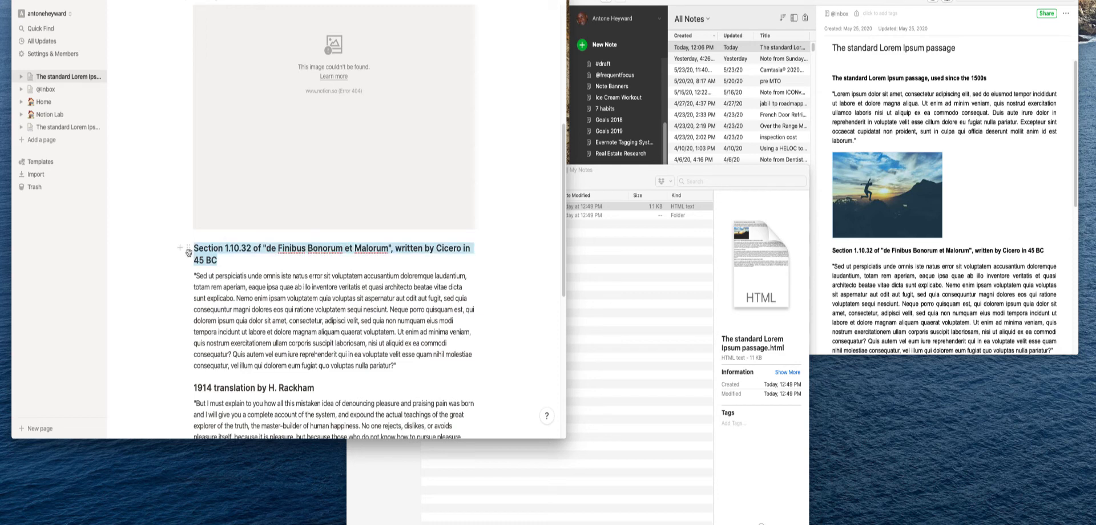
pyautogui.scroll(5, 209, 258)
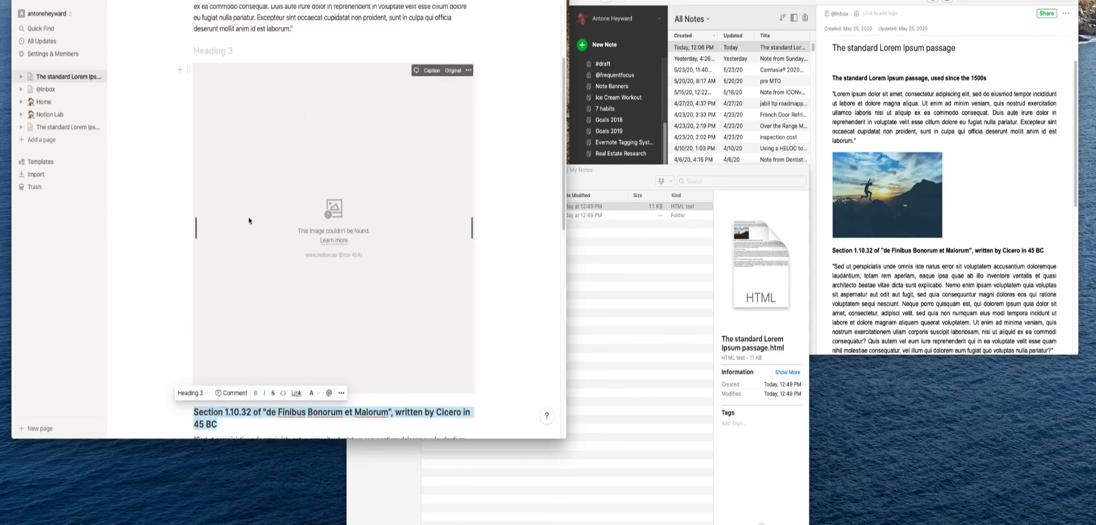
pyautogui.click(270, 210)
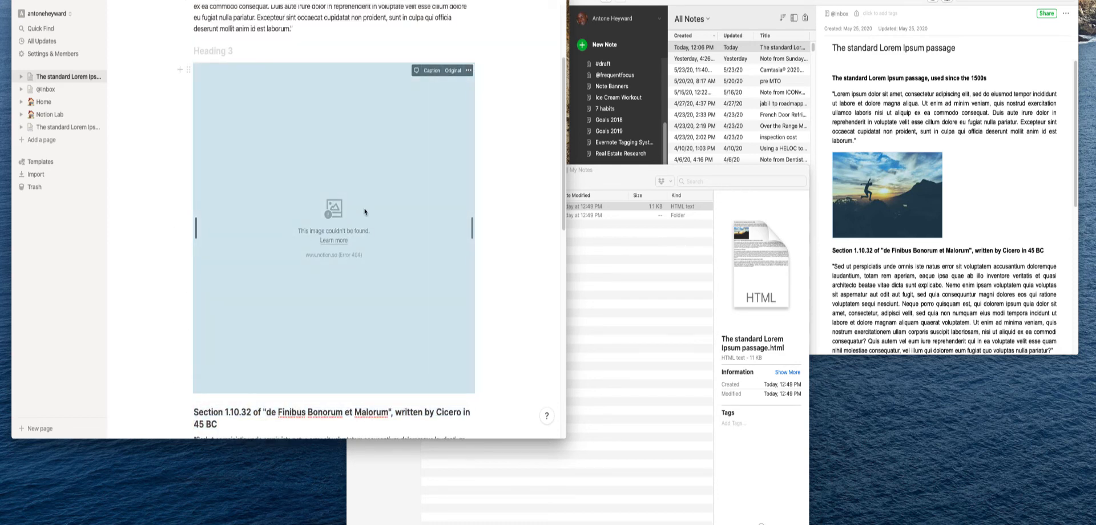
pyautogui.scroll(-2, 365, 220)
pyautogui.scroll(5, 364, 227)
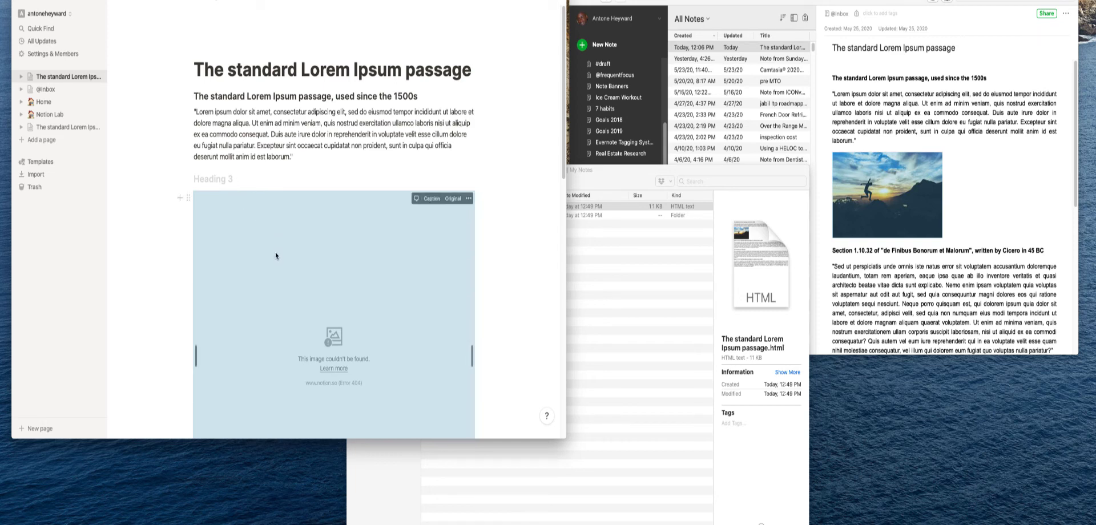
# Switch to Finder and preview the PNG image in the note's resources folder, returning to My Notes
pyautogui.click(577, 251)
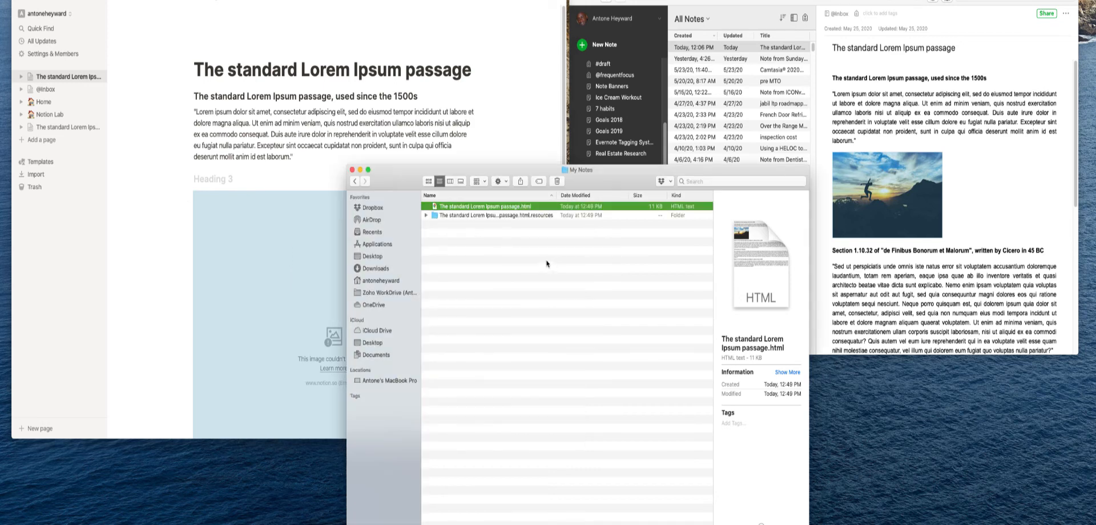
pyautogui.click(467, 216)
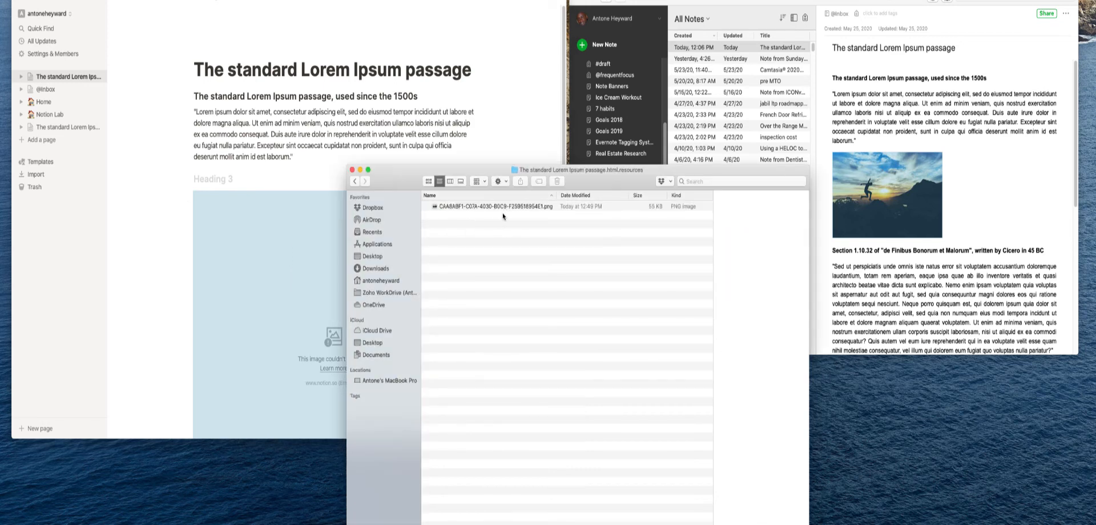
pyautogui.doubleClick(525, 216)
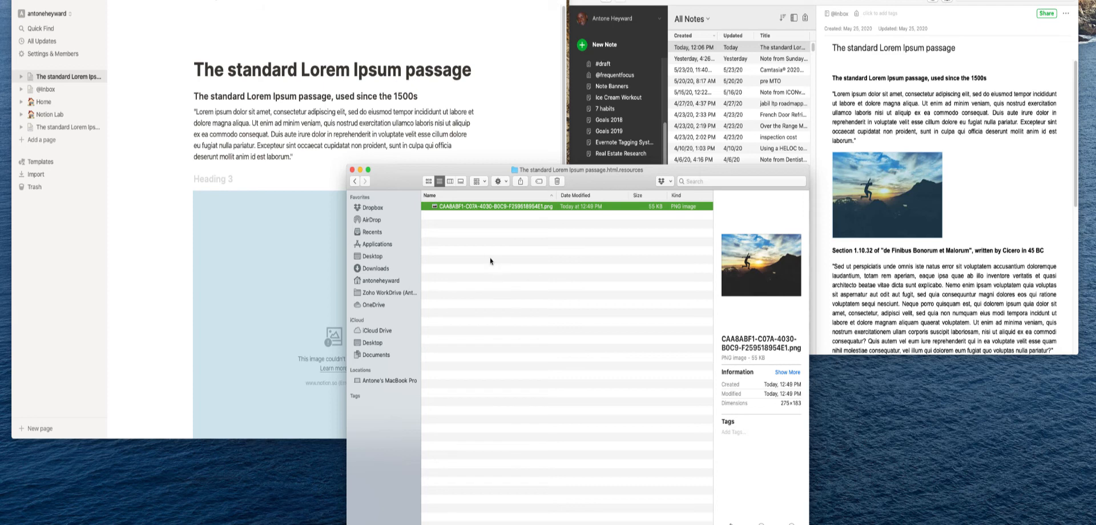
pyautogui.click(356, 181)
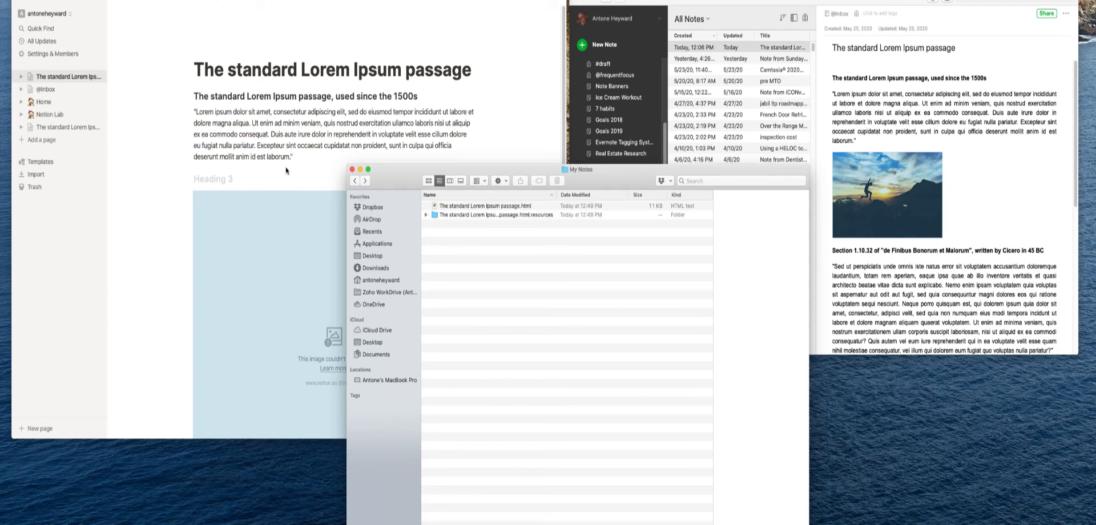
# Insert the PNG from the exported resources folder into the Notion page, between the empty Heading 3 and the image placeholder
pyautogui.click(277, 182)
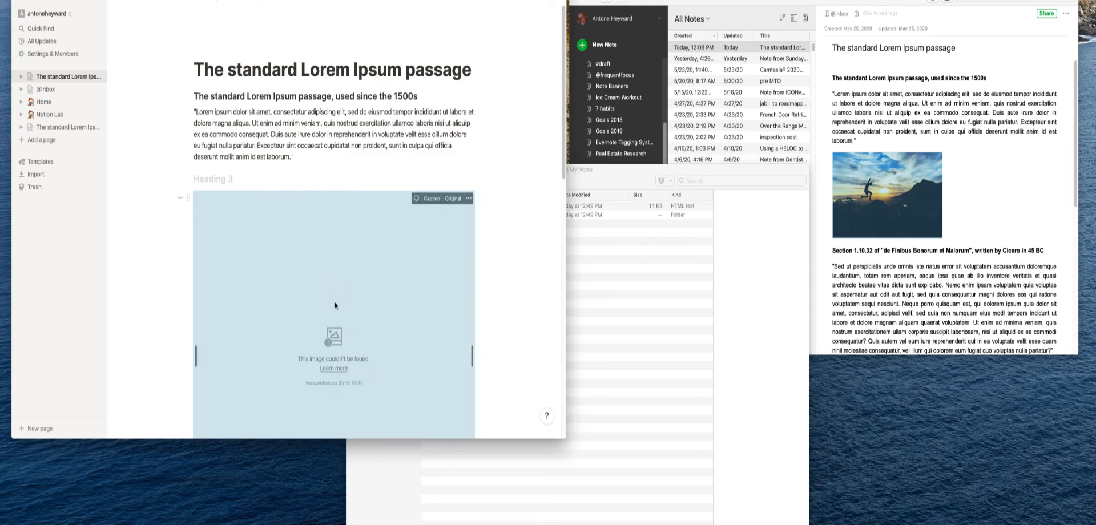
pyautogui.click(284, 134)
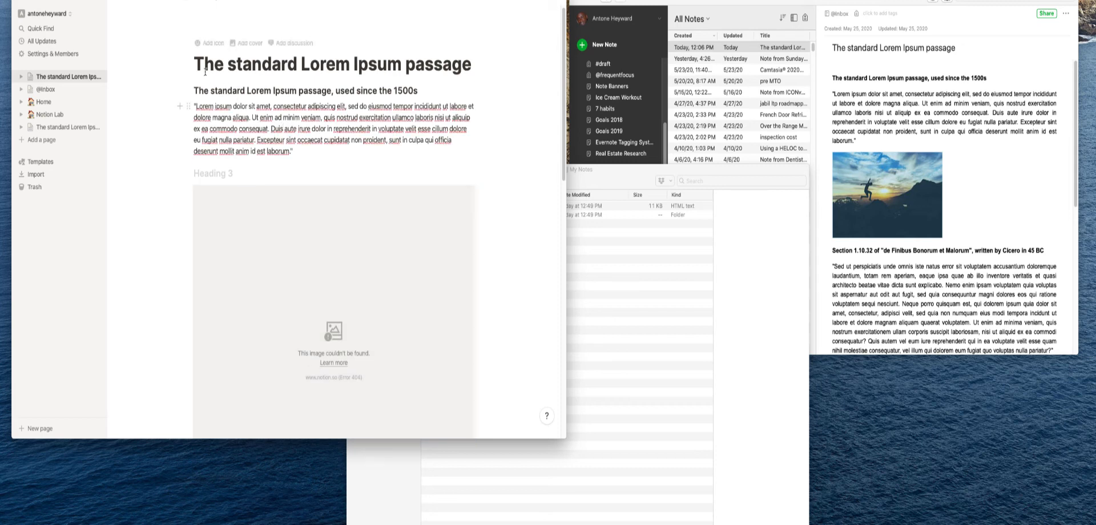
pyautogui.click(291, 153)
pyautogui.moveTo(306, 203)
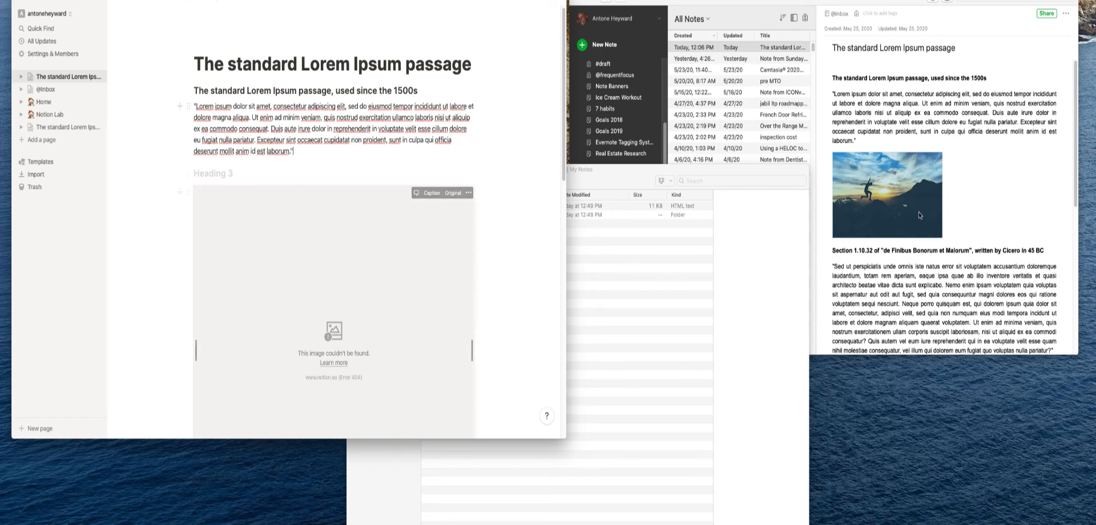
pyautogui.click(607, 258)
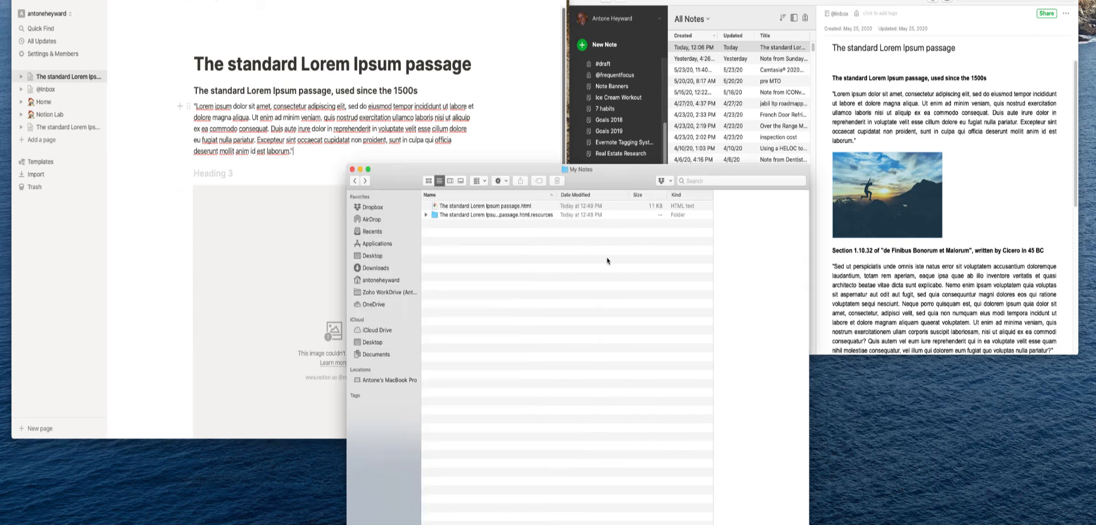
pyautogui.doubleClick(446, 215)
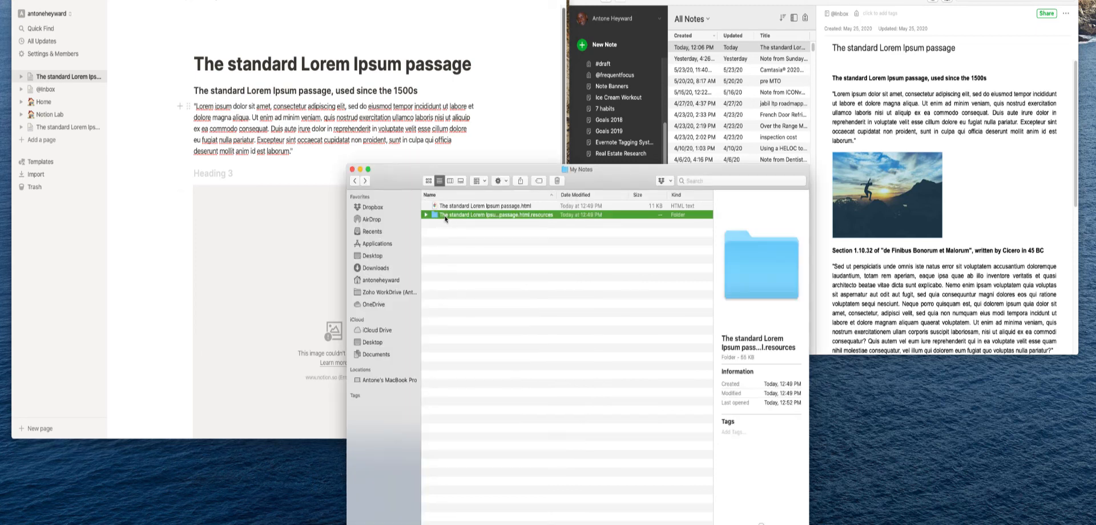
pyautogui.moveTo(463, 207); pyautogui.dragTo(271, 197)
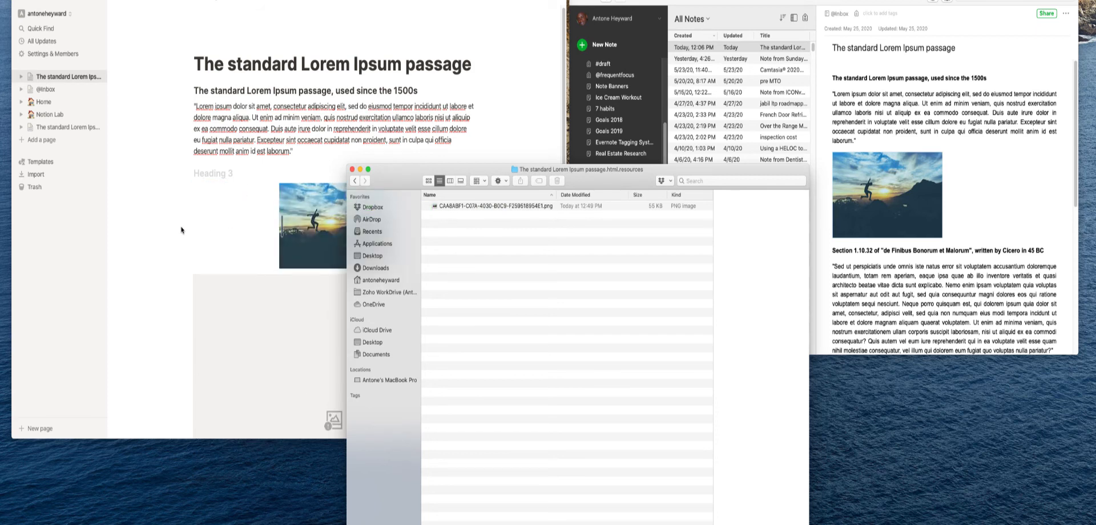
pyautogui.click(206, 226)
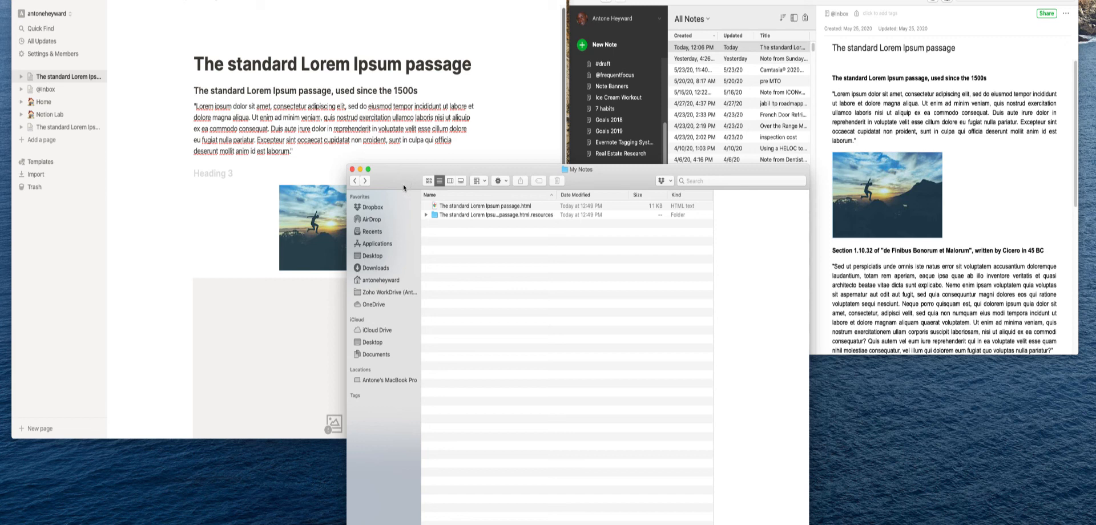
pyautogui.click(150, 213)
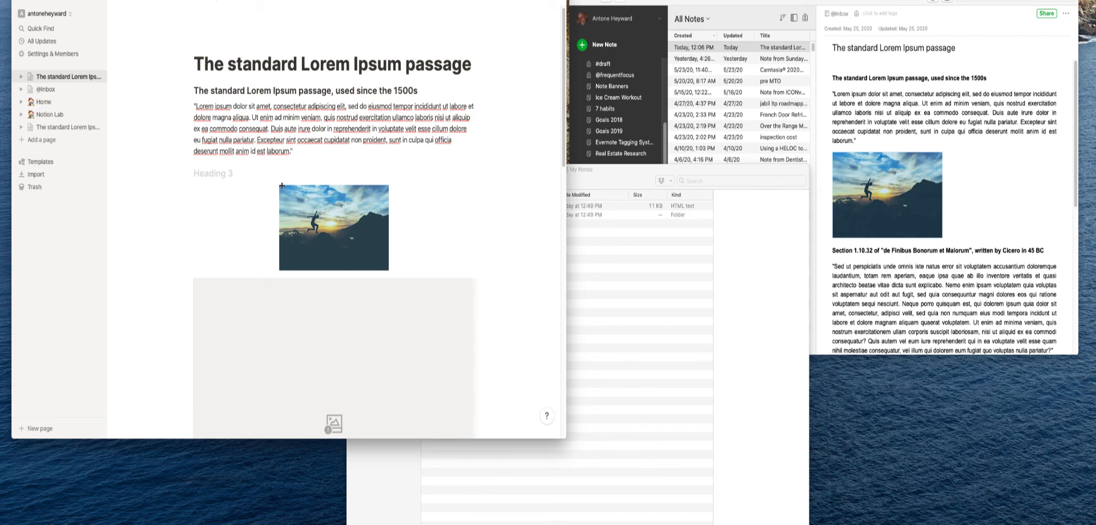
pyautogui.moveTo(282, 186)
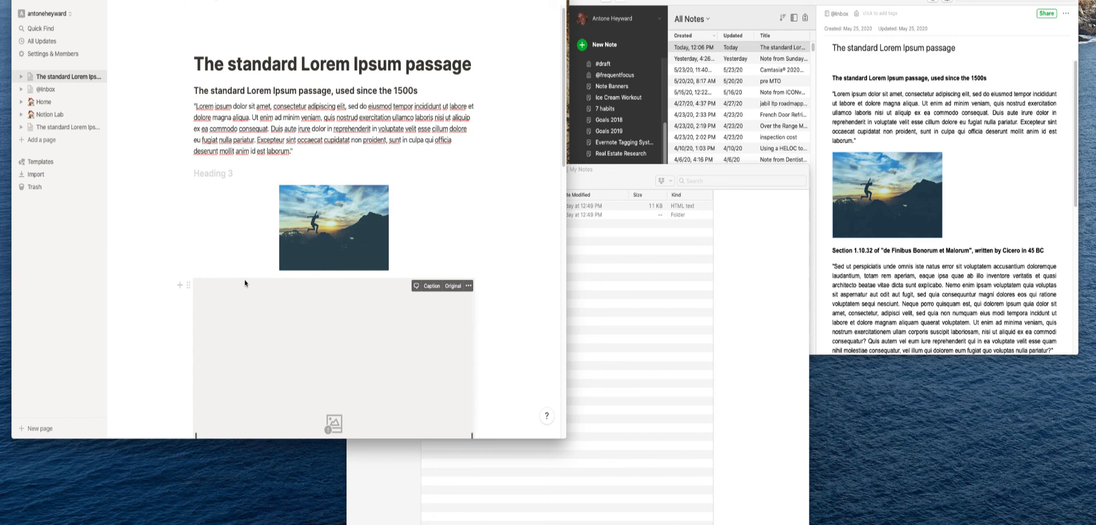
pyautogui.click(579, 185)
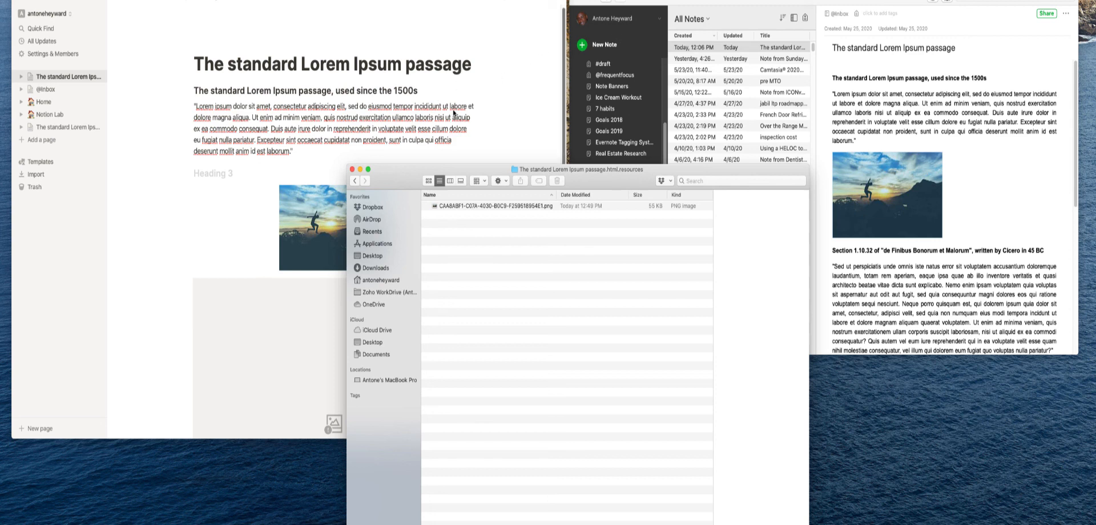
pyautogui.click(245, 283)
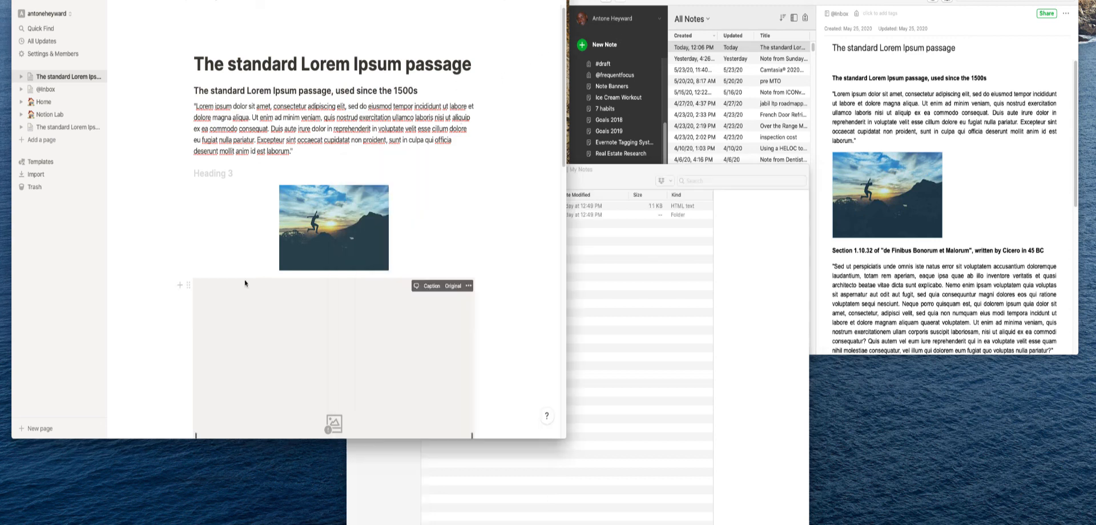